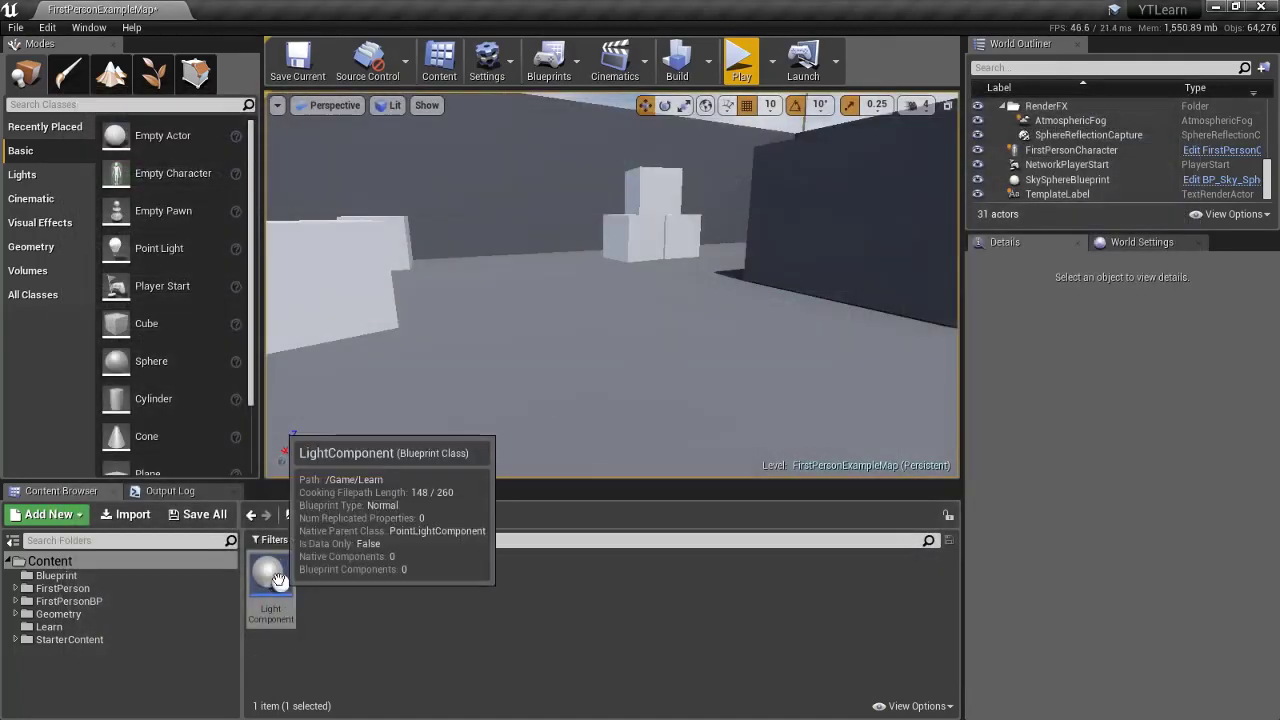
Step: Try to place the LightComponent blueprint directly in the level
{"action": "left_click", "coordinate": [374, 592]}
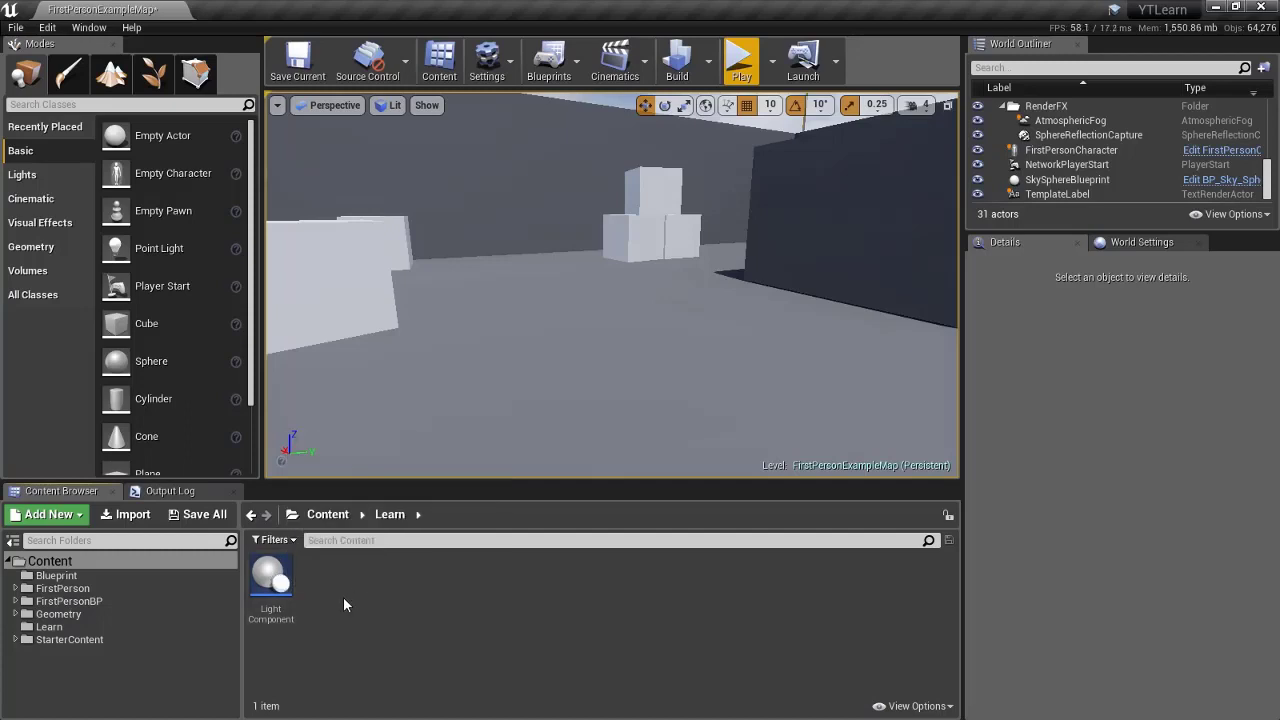
{"action": "right_click_drag", "start_coordinate": [492, 368], "coordinate": [470, 410]}
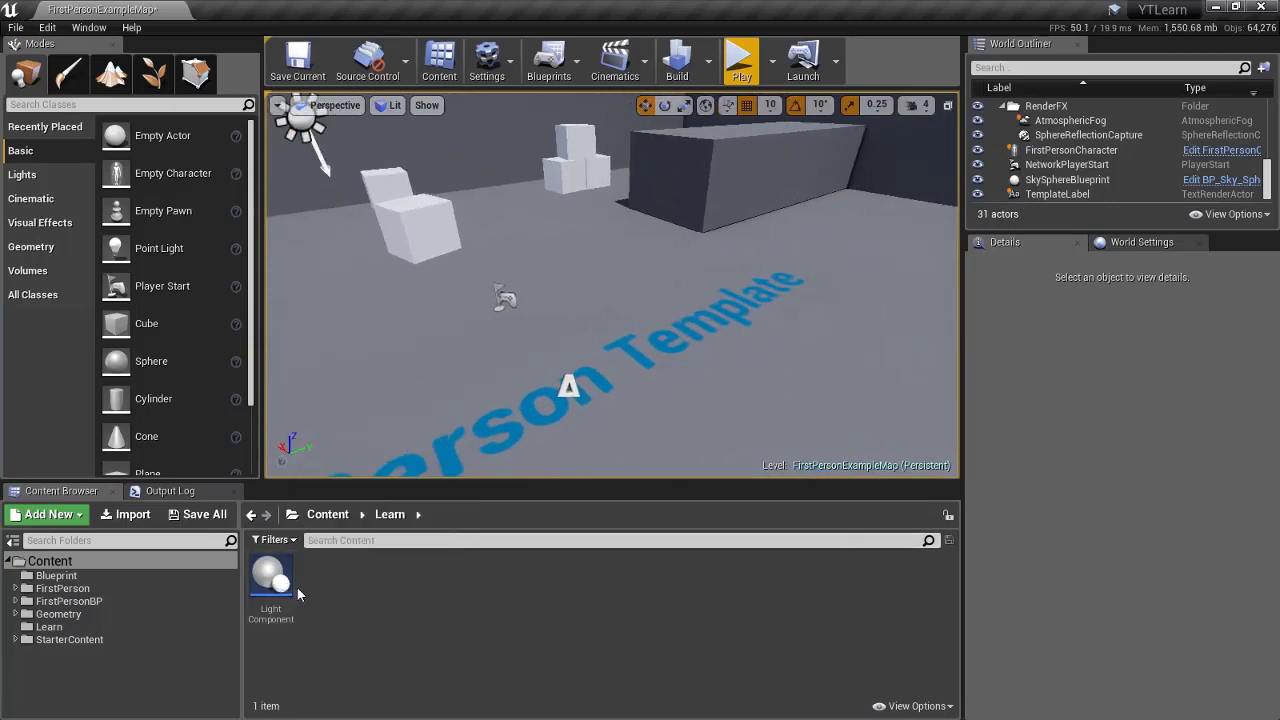
{"action": "right_click_drag", "start_coordinate": [611, 300], "coordinate": [605, 230]}
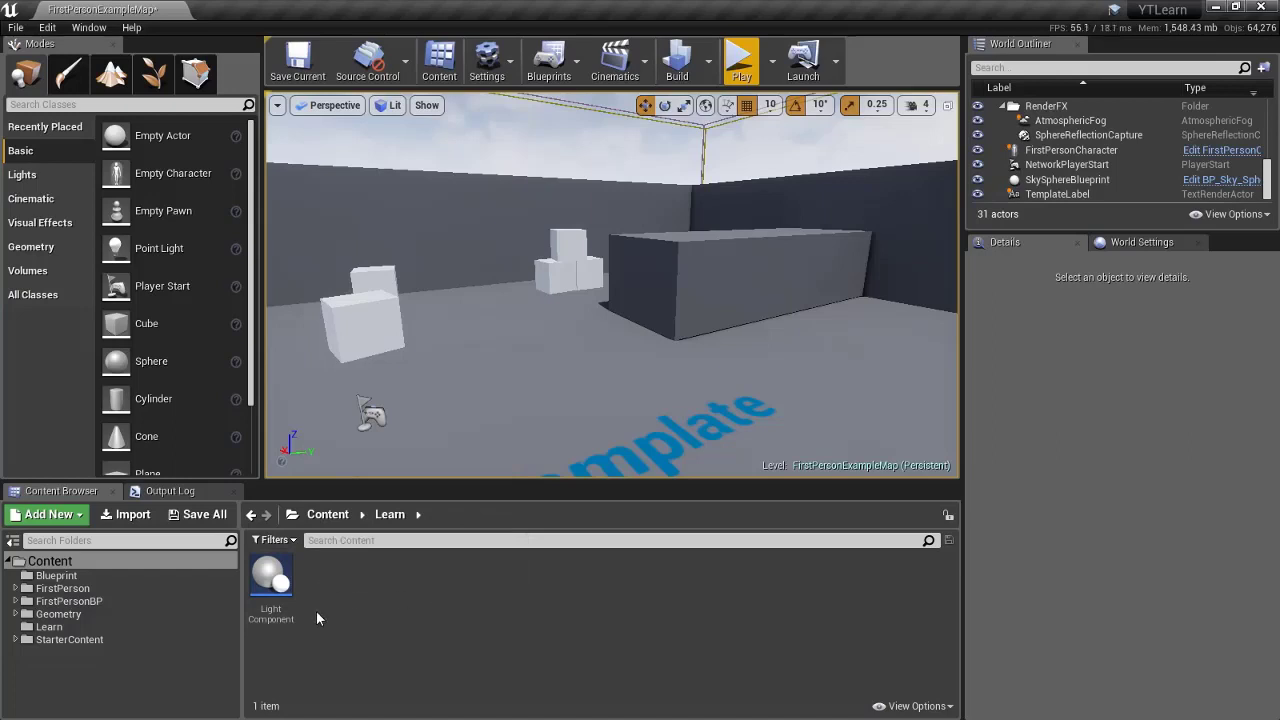
{"action": "left_click_drag", "start_coordinate": [270, 585], "coordinate": [513, 429]}
{"action": "left_click", "coordinate": [345, 628]}
Step: Create a blueprint class based on Actor in the Learn folder and name it LightActor
{"action": "right_click", "coordinate": [405, 651]}
{"action": "left_click", "coordinate": [464, 314]}
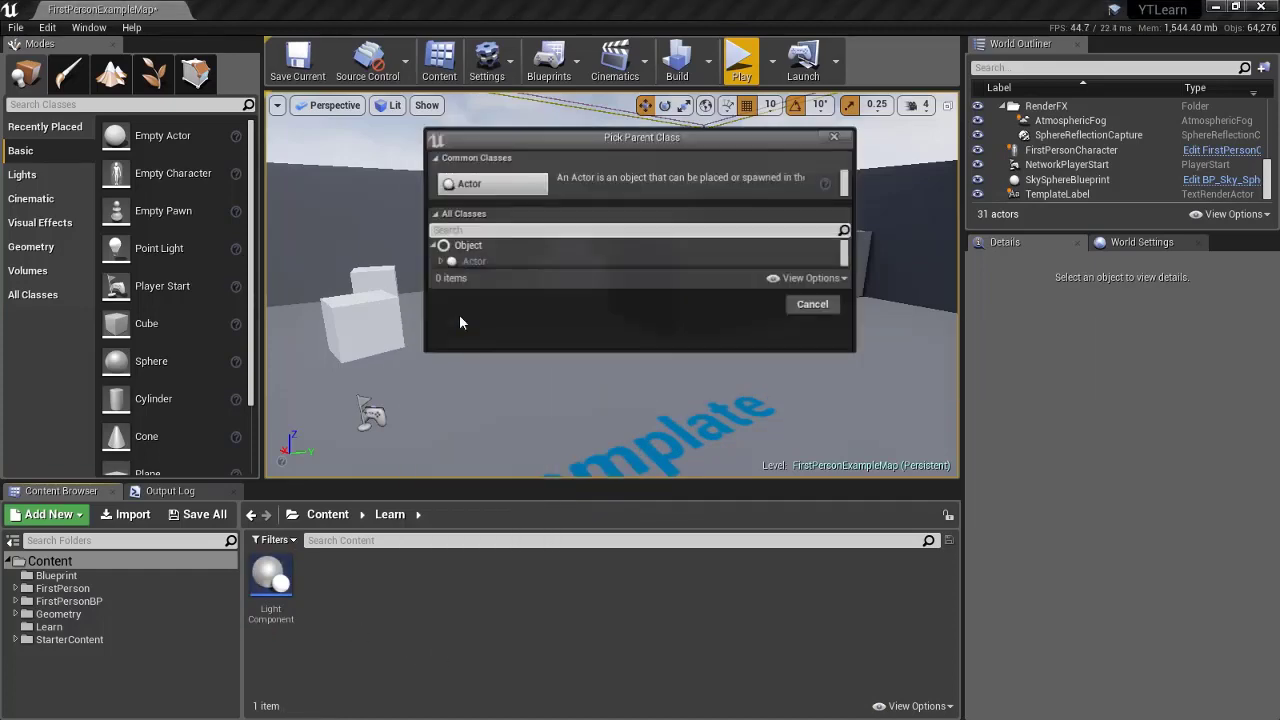
{"action": "left_click", "coordinate": [472, 187]}
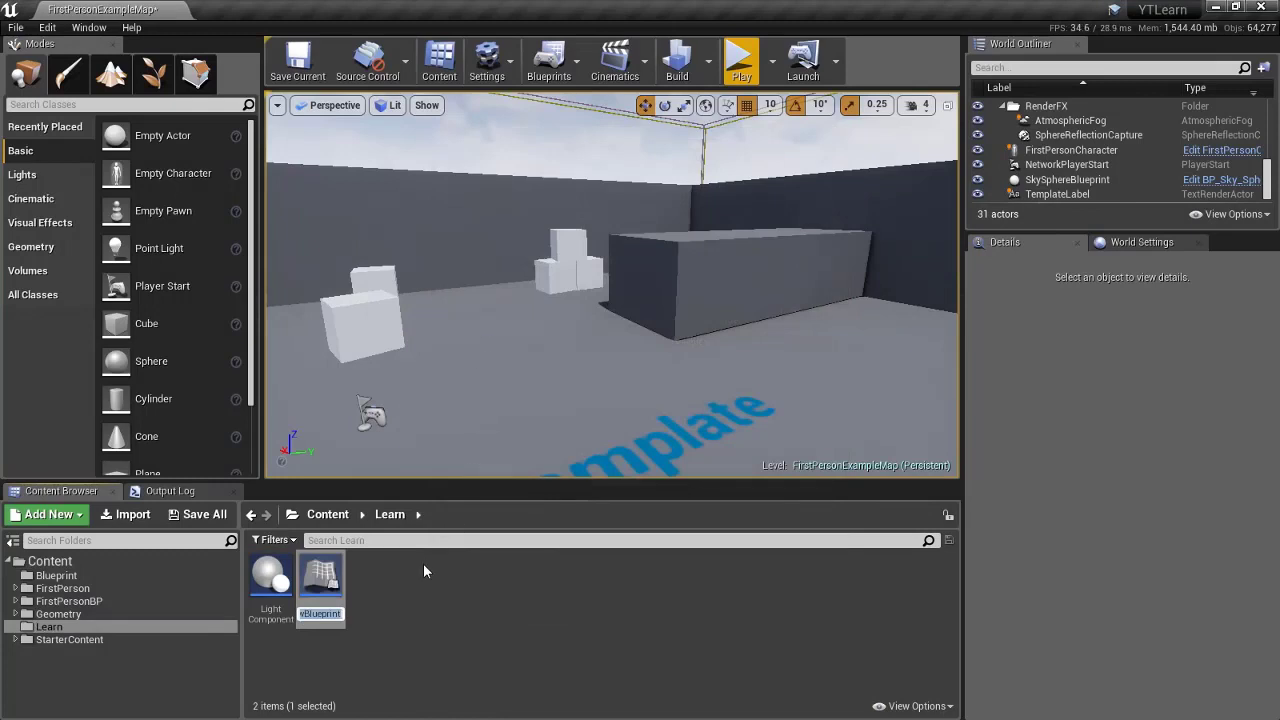
{"action": "type", "text": "LightActor"}
{"action": "key", "text": "Return"}
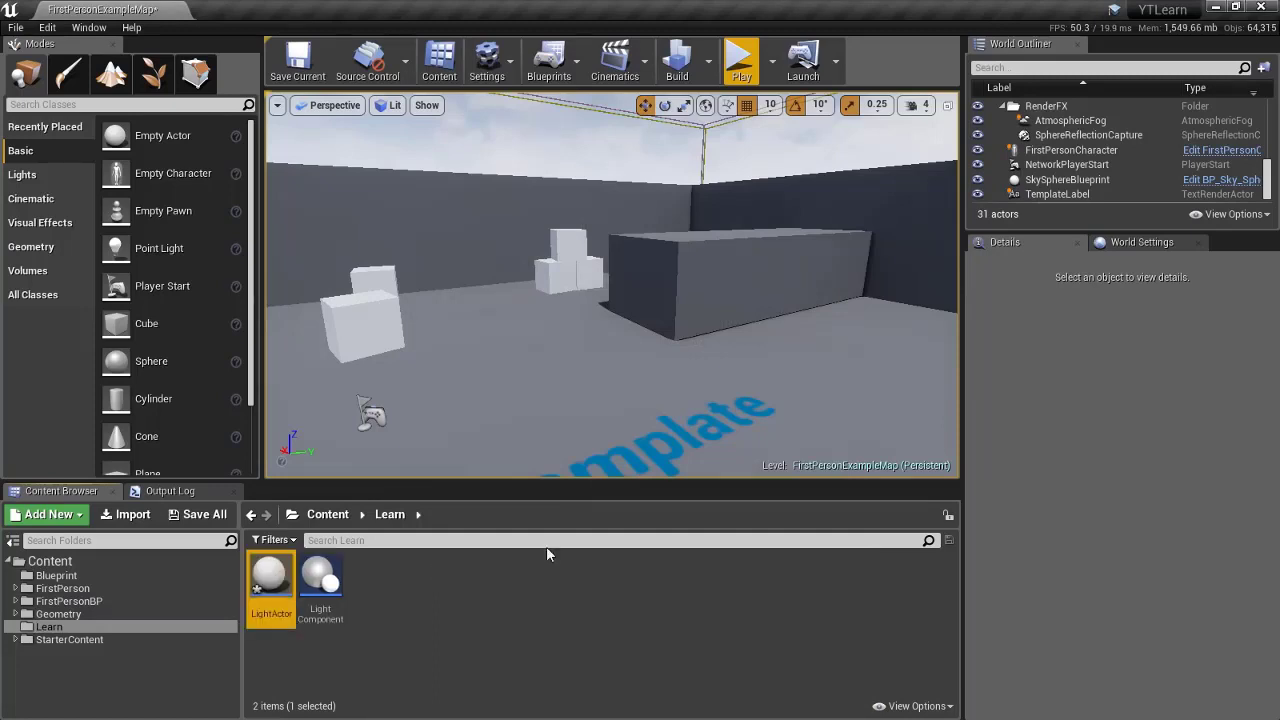
Step: Open the LightActor blueprint and add the custom Light Component under its default scene root, keeping the default name
{"action": "double_click", "coordinate": [257, 598]}
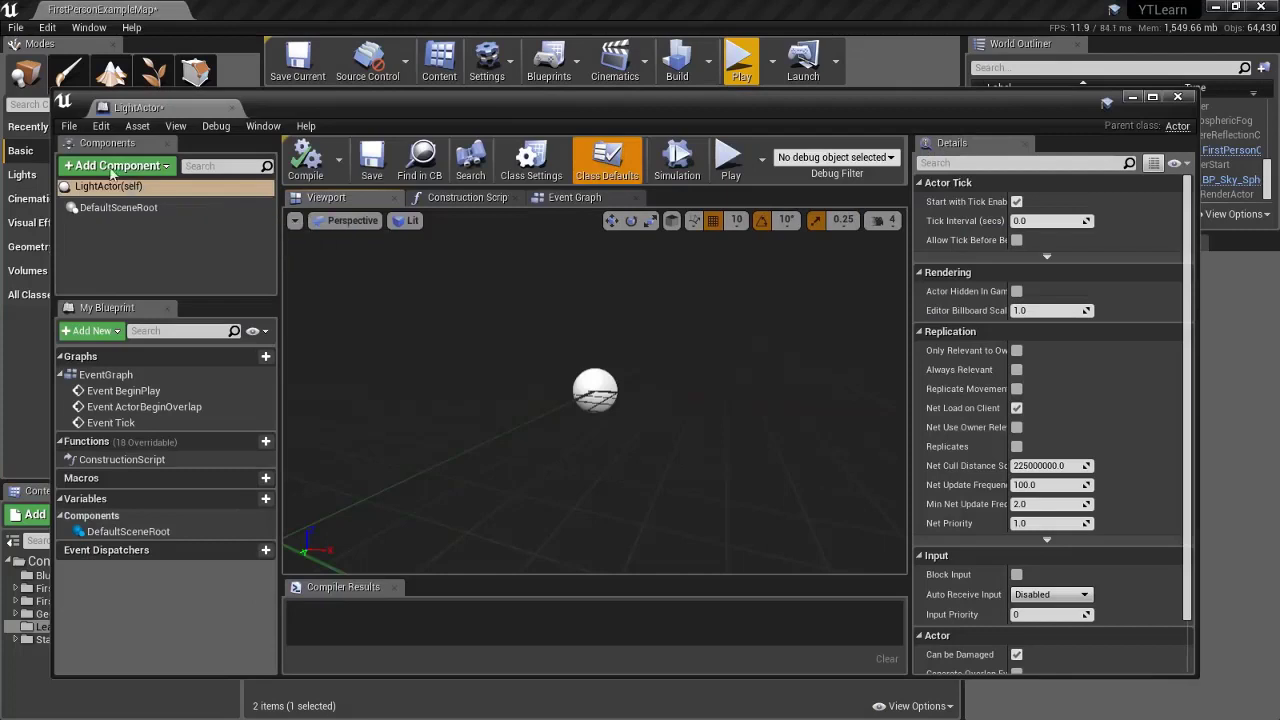
{"action": "left_click", "coordinate": [113, 168]}
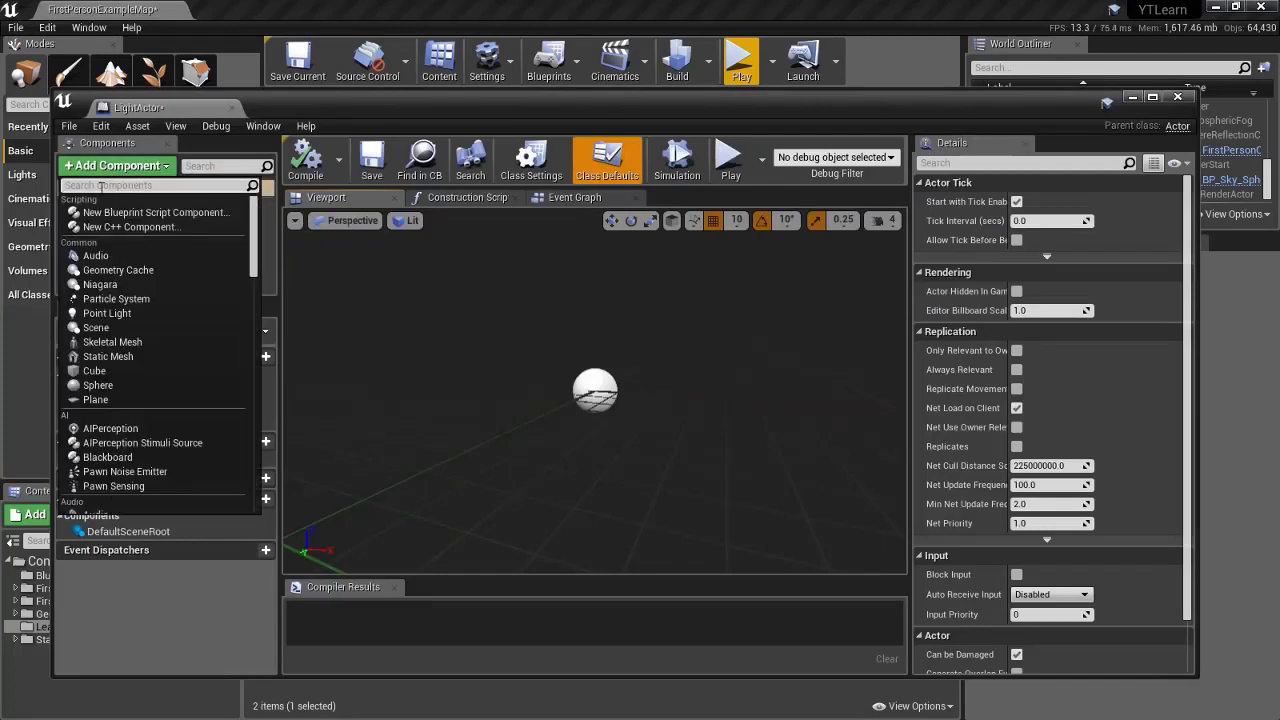
{"action": "left_click", "coordinate": [262, 248]}
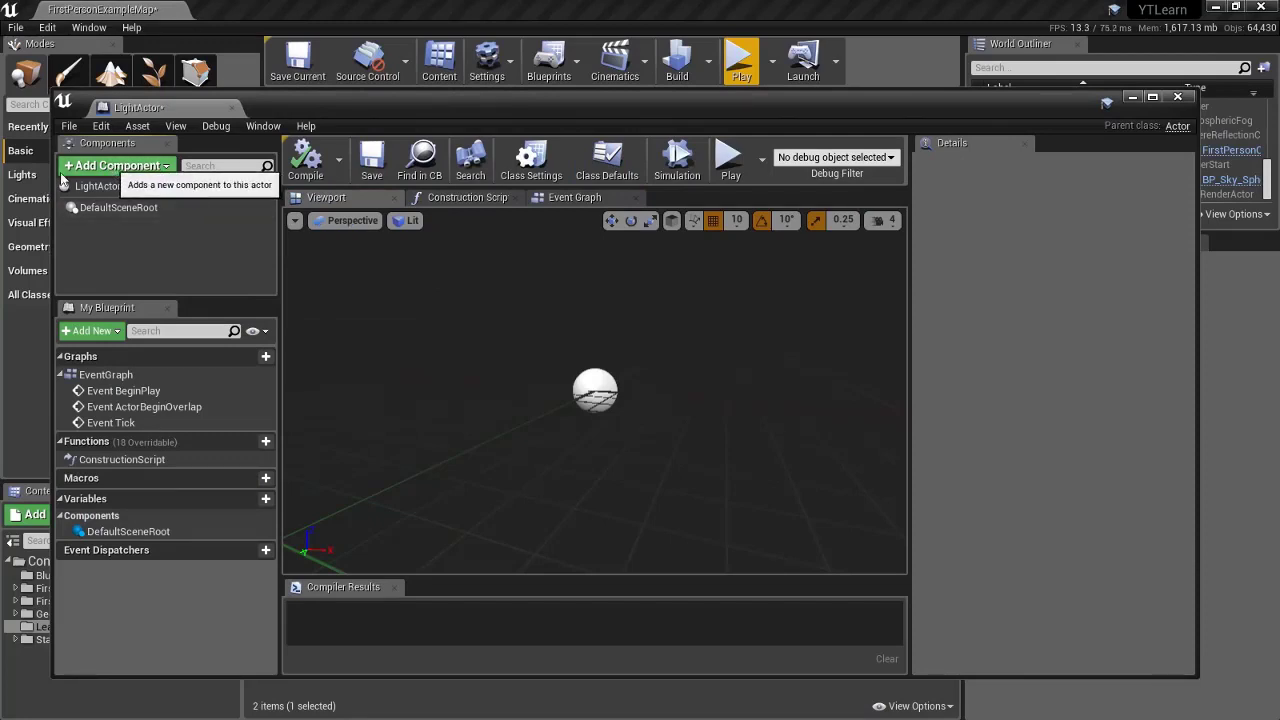
{"action": "left_click", "coordinate": [95, 170]}
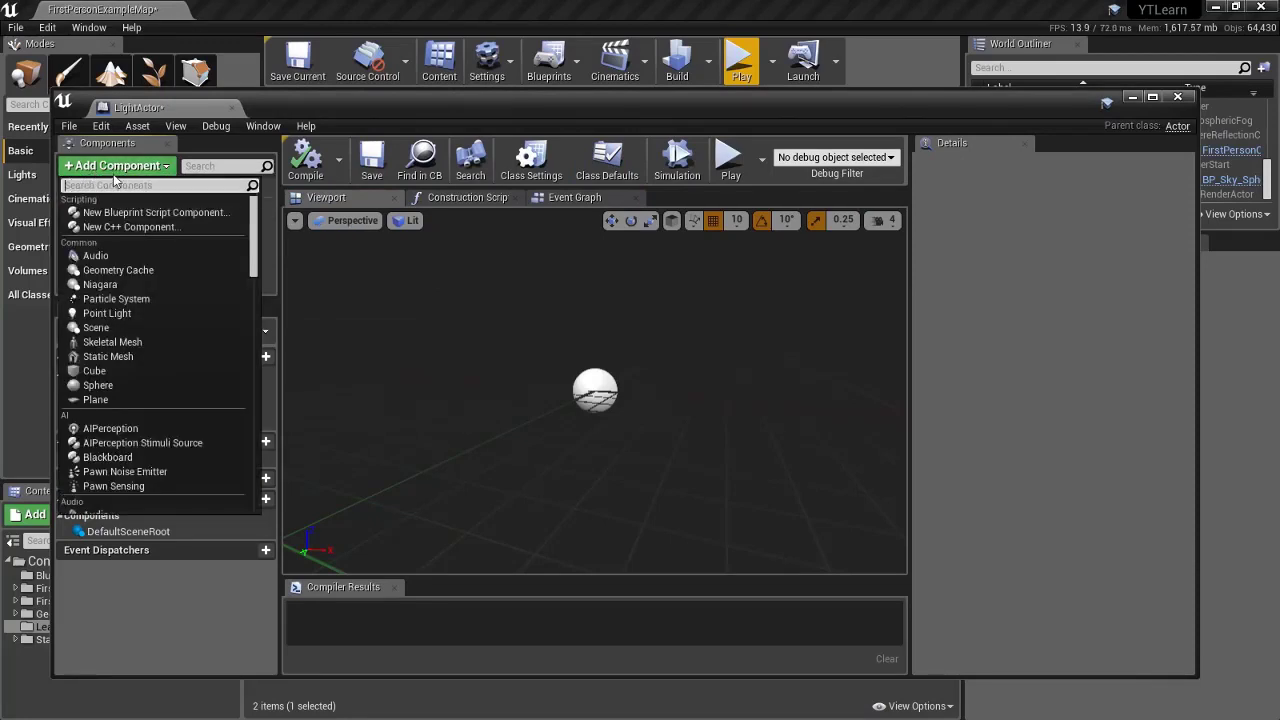
{"action": "scroll", "coordinate": [148, 340], "scroll_direction": "down", "scroll_amount": 3}
{"action": "scroll", "coordinate": [143, 352], "scroll_direction": "down", "scroll_amount": 5}
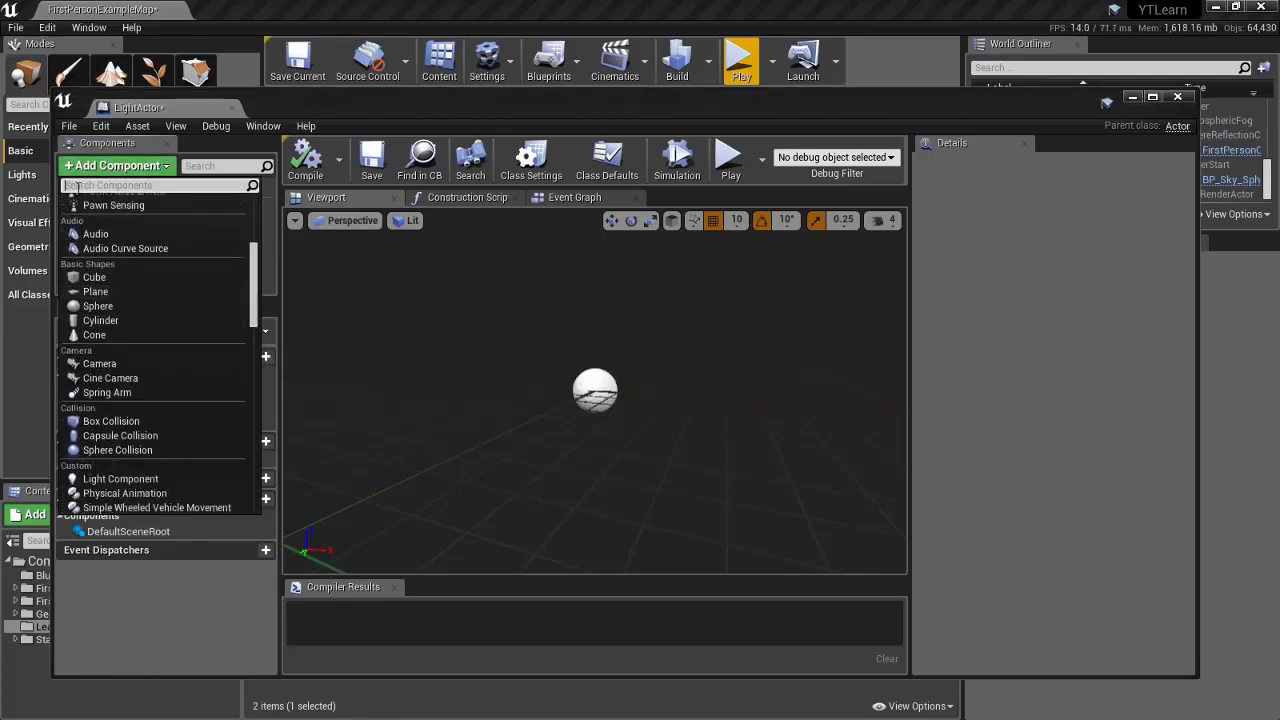
{"action": "type", "text": "Light"}
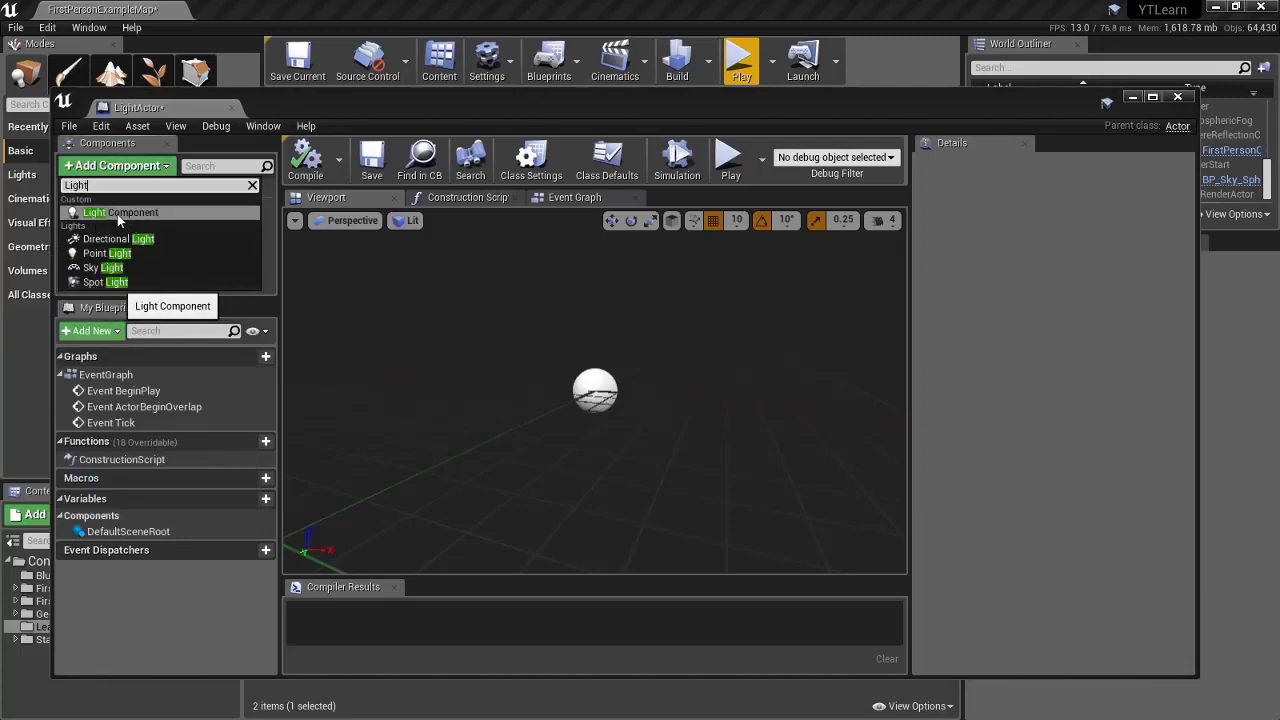
{"action": "left_click", "coordinate": [117, 213]}
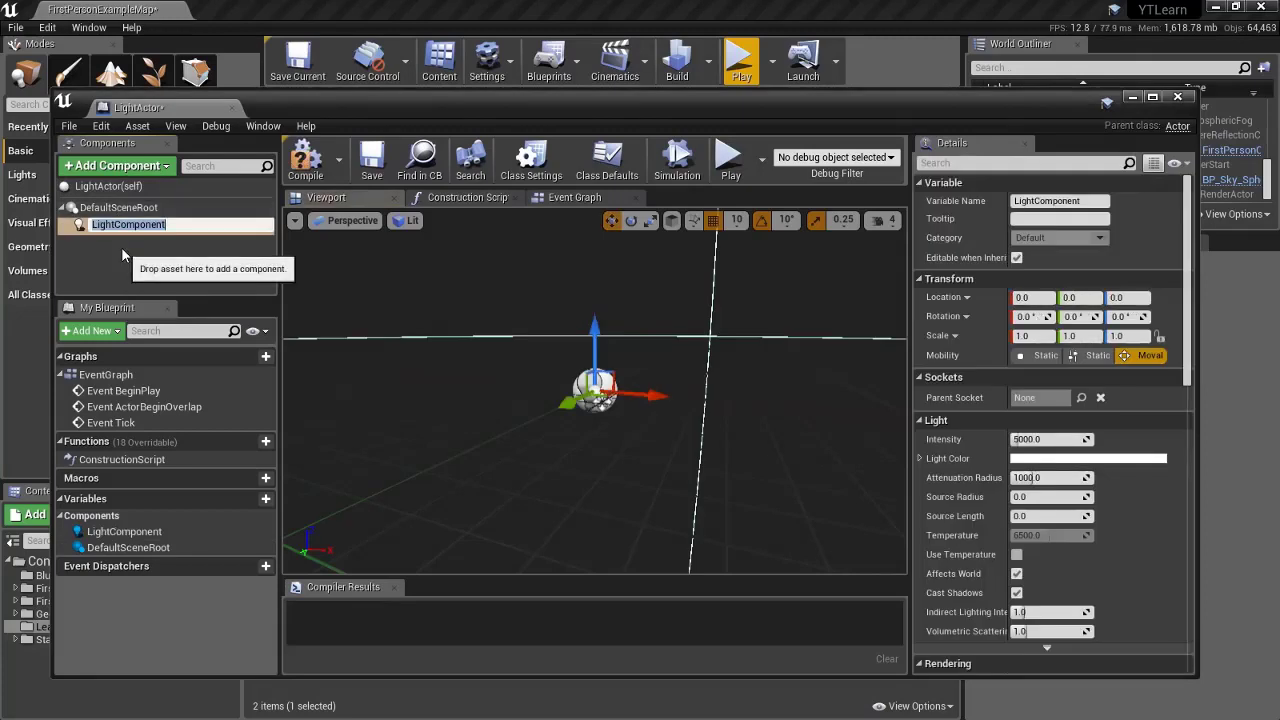
{"action": "left_click", "coordinate": [121, 247]}
Step: Add a Static Mesh component as a child of LightComponent, keeping the default name
{"action": "left_click", "coordinate": [110, 224]}
{"action": "left_click", "coordinate": [112, 165]}
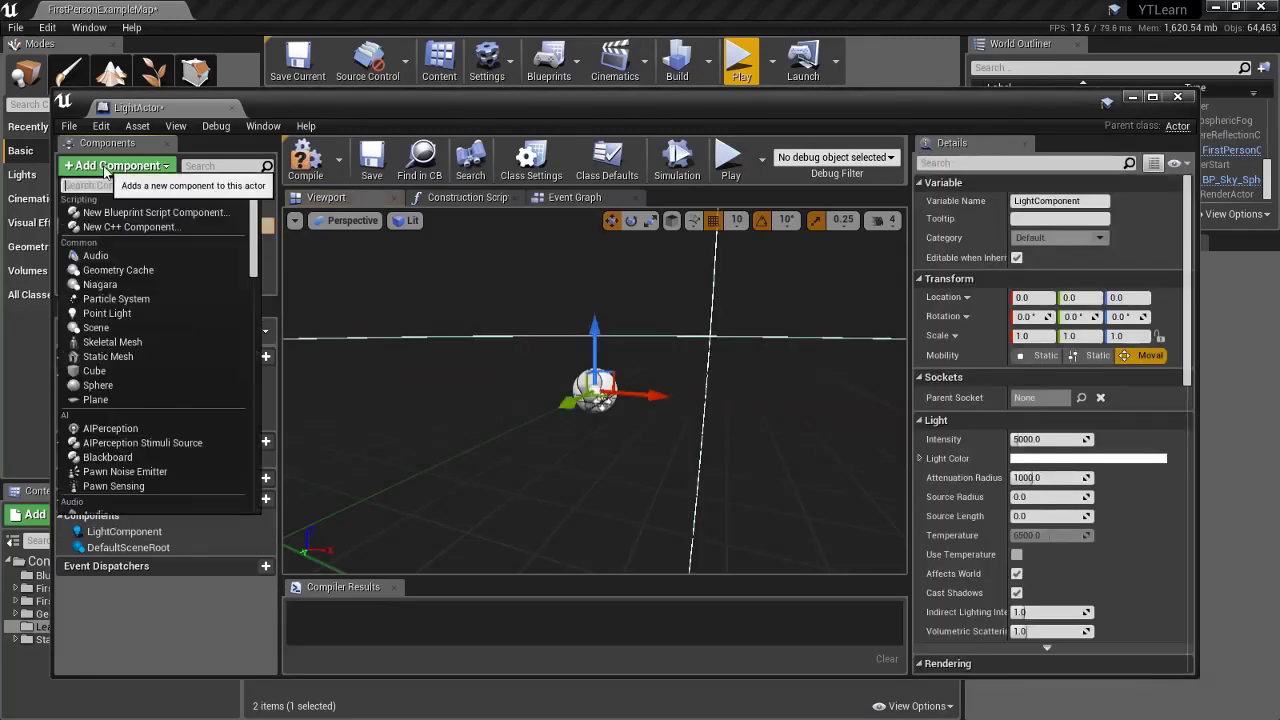
{"action": "left_click", "coordinate": [82, 186]}
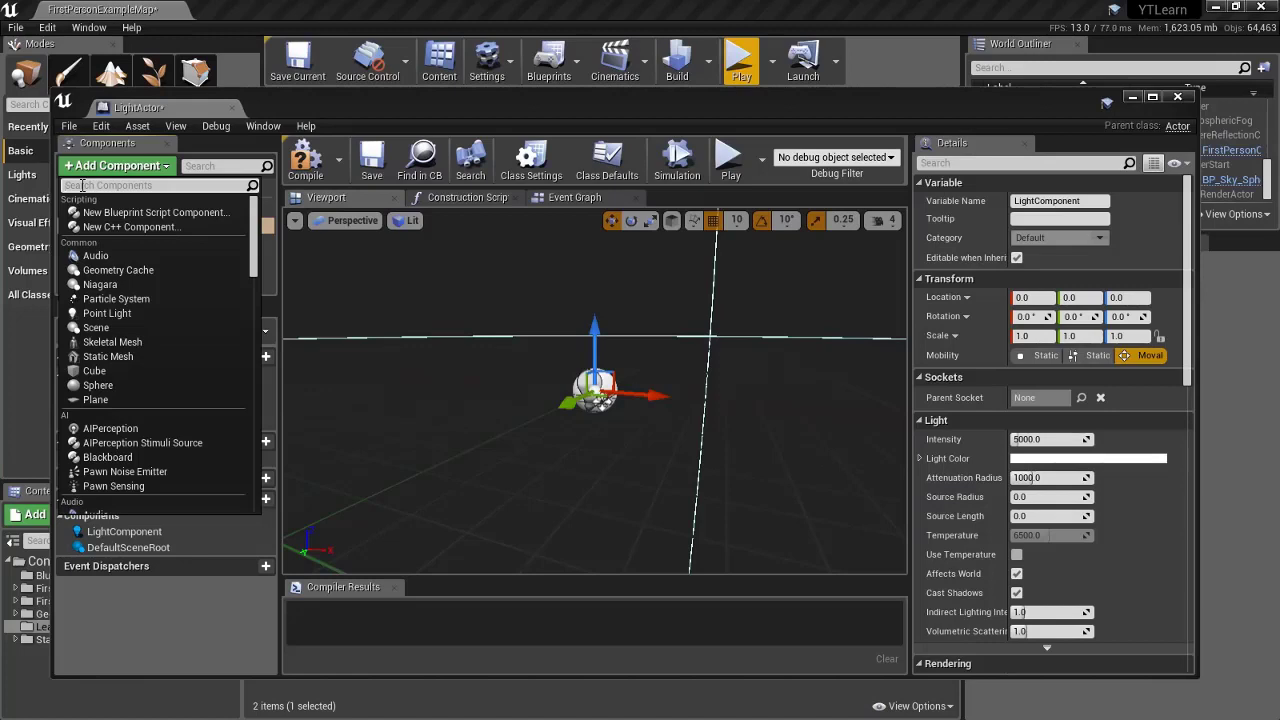
{"action": "type", "text": "Stat"}
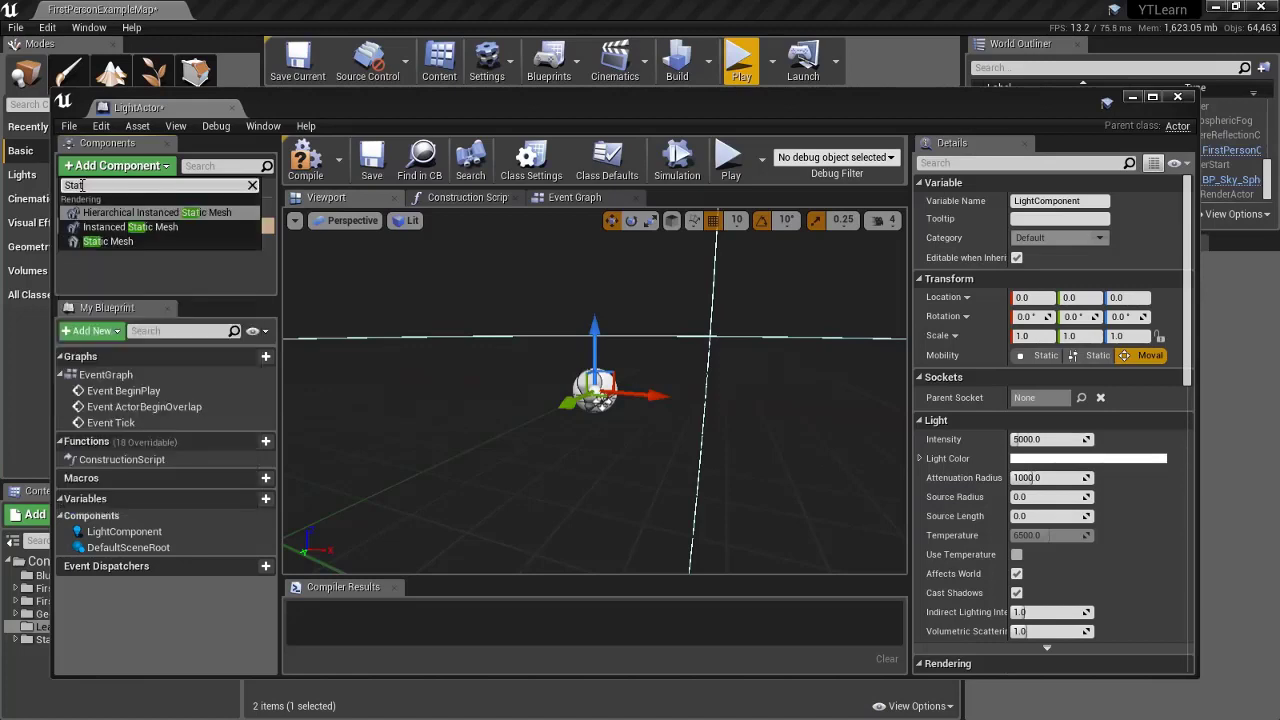
{"action": "left_click", "coordinate": [107, 241]}
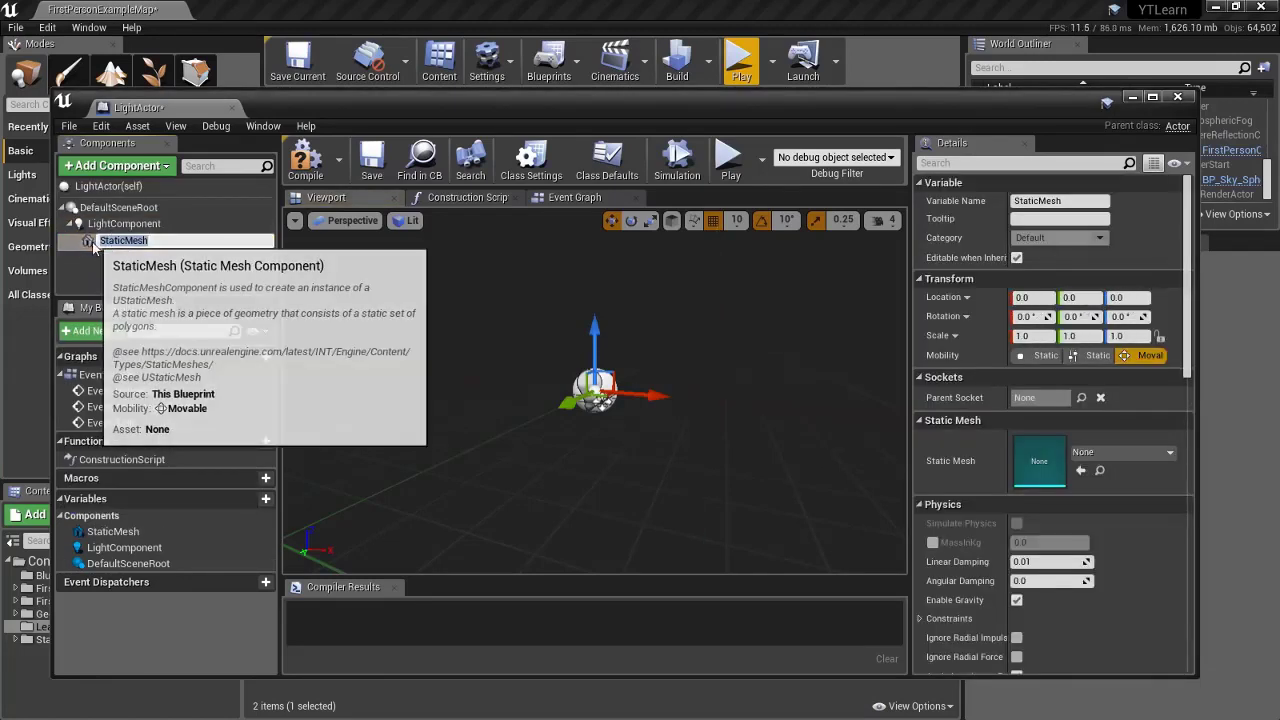
{"action": "key", "text": "Return"}
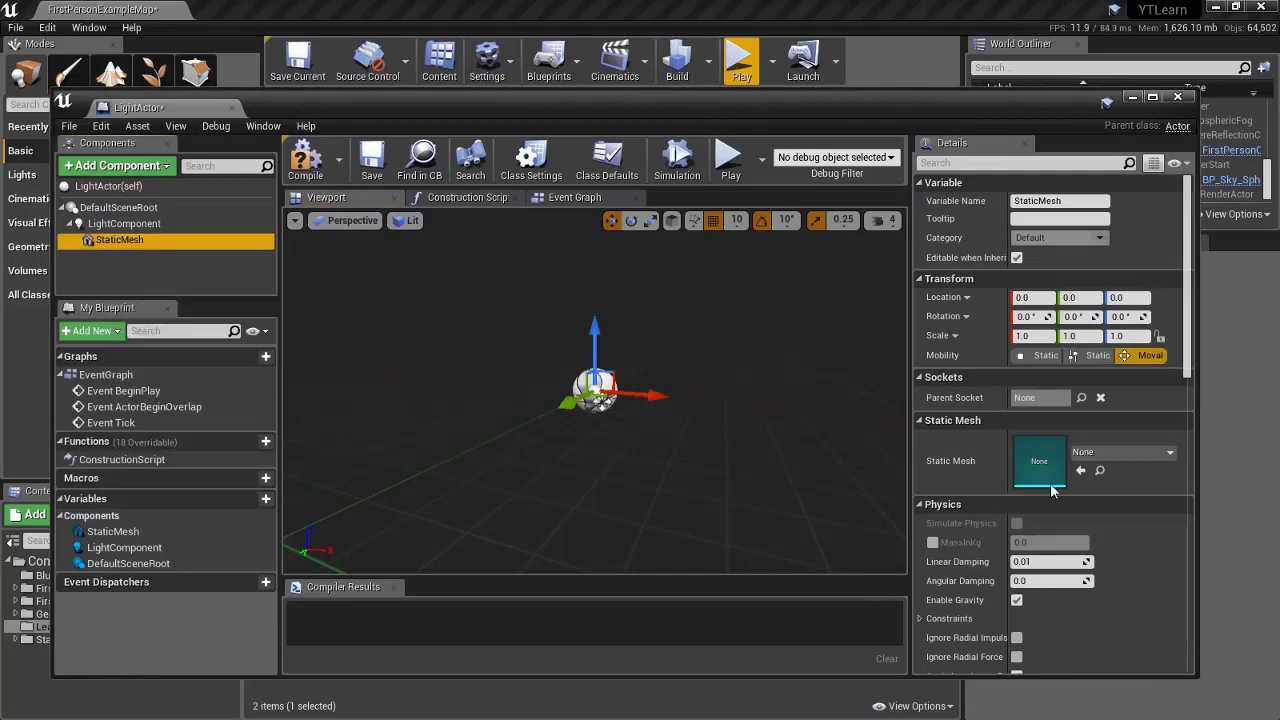
Step: Assign the SM_Lamp_Ceiling mesh to the StaticMesh component, enlarging the asset list thumbnails to find it
{"action": "left_click", "coordinate": [1113, 451]}
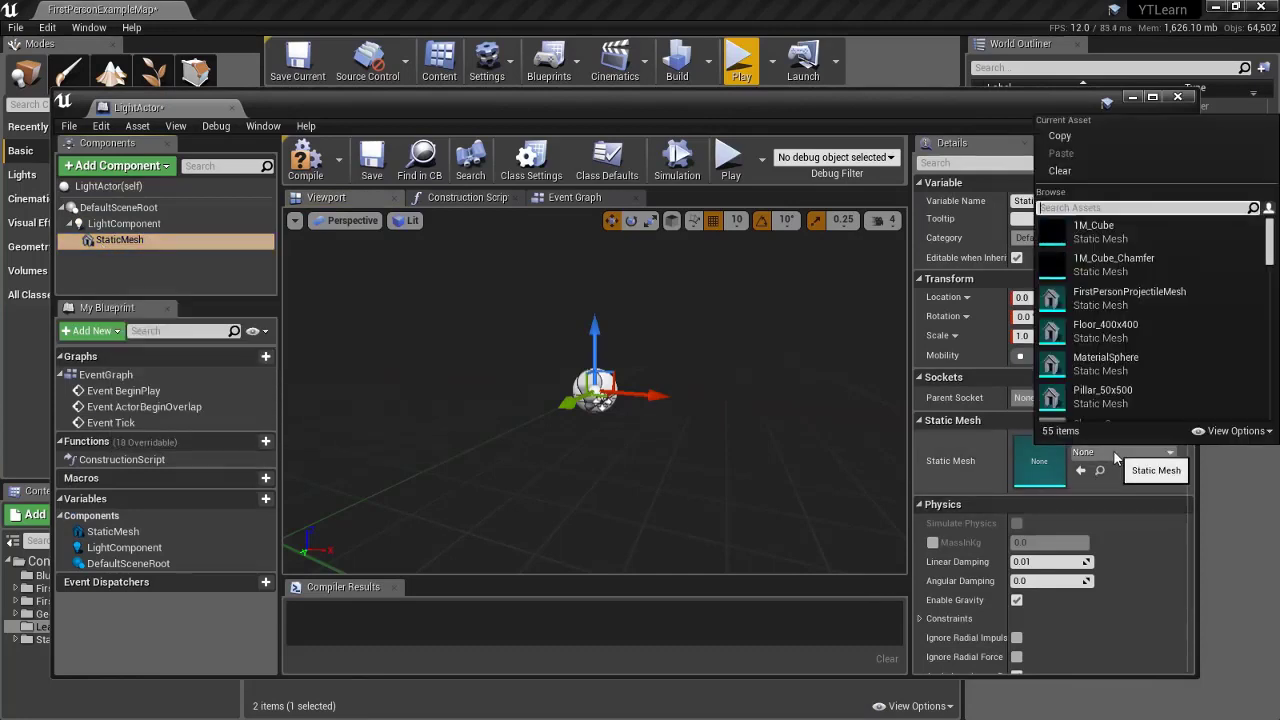
{"action": "left_click", "coordinate": [1221, 431]}
{"action": "left_click", "coordinate": [1213, 377]}
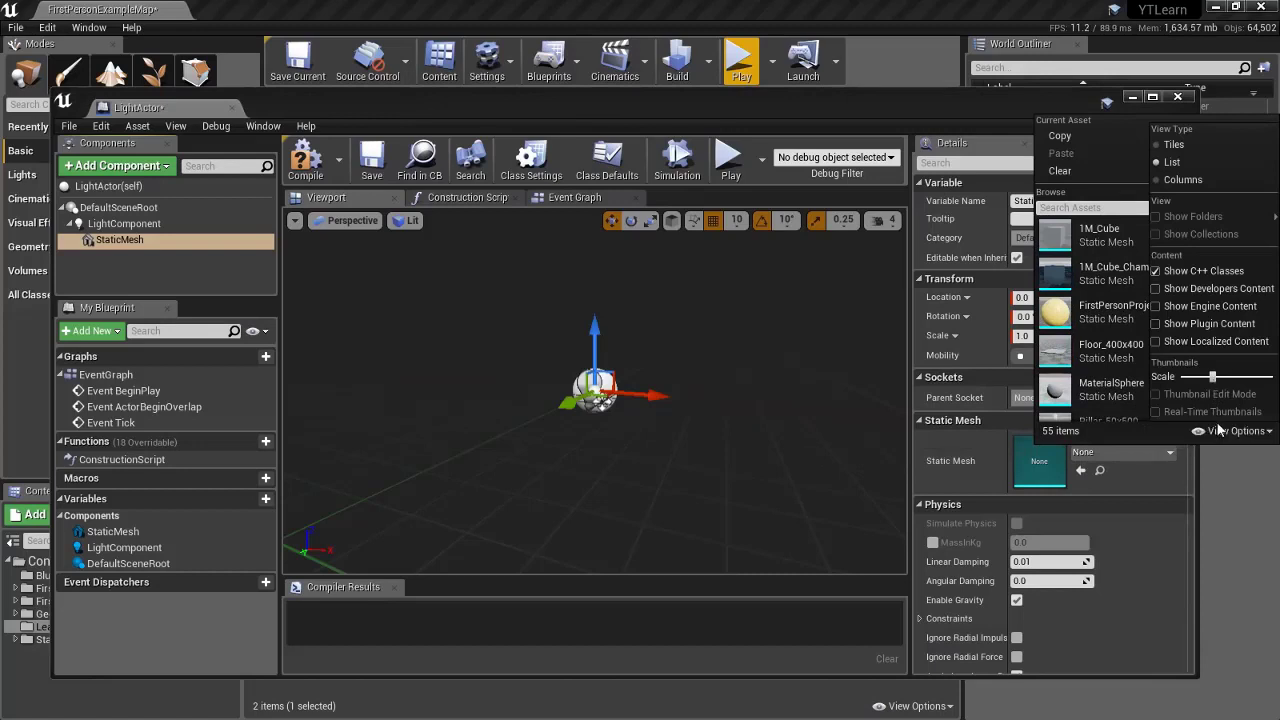
{"action": "left_click", "coordinate": [1221, 431]}
{"action": "scroll", "coordinate": [1150, 340], "scroll_direction": "down", "scroll_amount": 5}
{"action": "scroll", "coordinate": [1150, 339], "scroll_direction": "down", "scroll_amount": 10}
{"action": "scroll", "coordinate": [1150, 339], "scroll_direction": "down", "scroll_amount": 12}
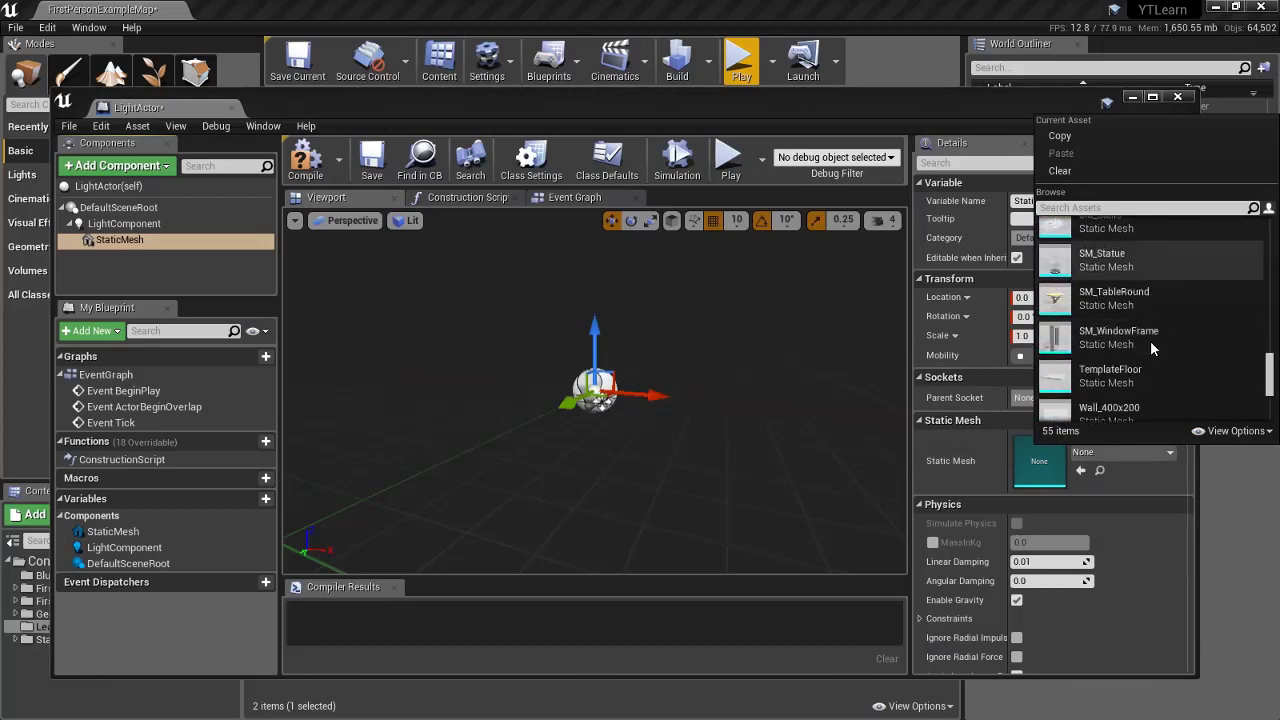
{"action": "scroll", "coordinate": [1150, 340], "scroll_direction": "down", "scroll_amount": 6}
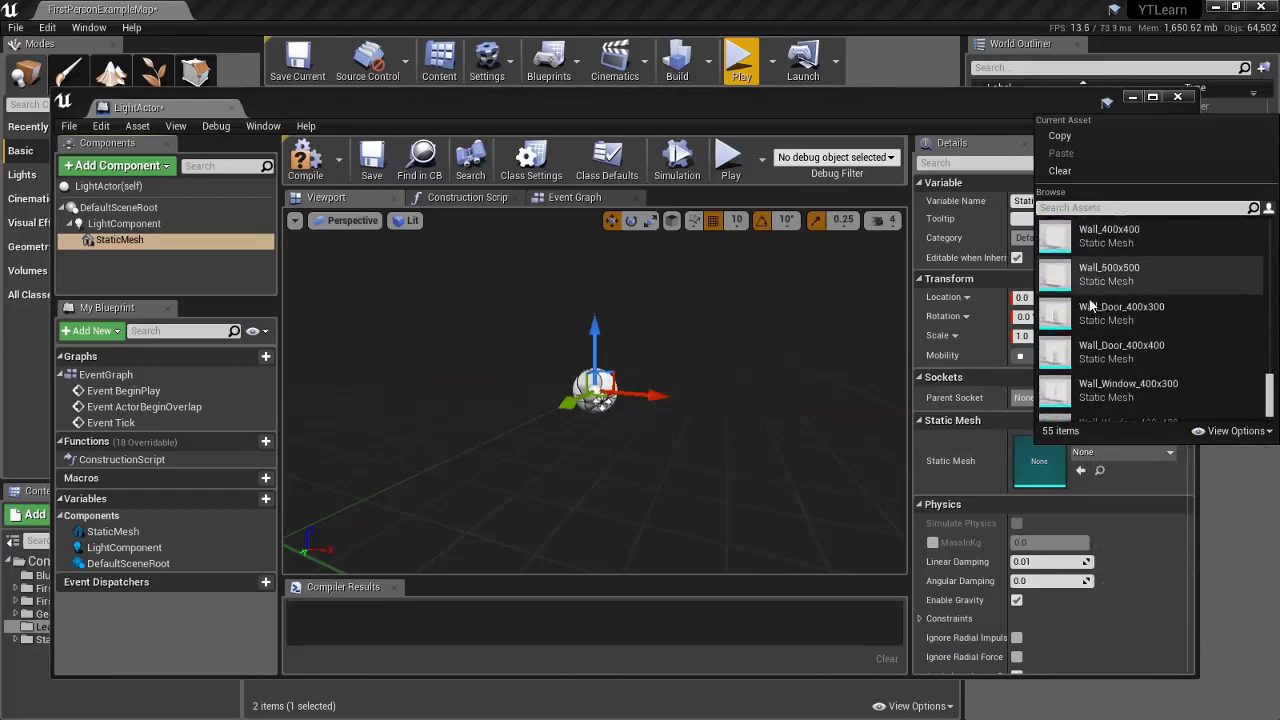
{"action": "scroll", "coordinate": [1090, 305], "scroll_direction": "up", "scroll_amount": 10}
{"action": "scroll", "coordinate": [1090, 316], "scroll_direction": "down", "scroll_amount": 4}
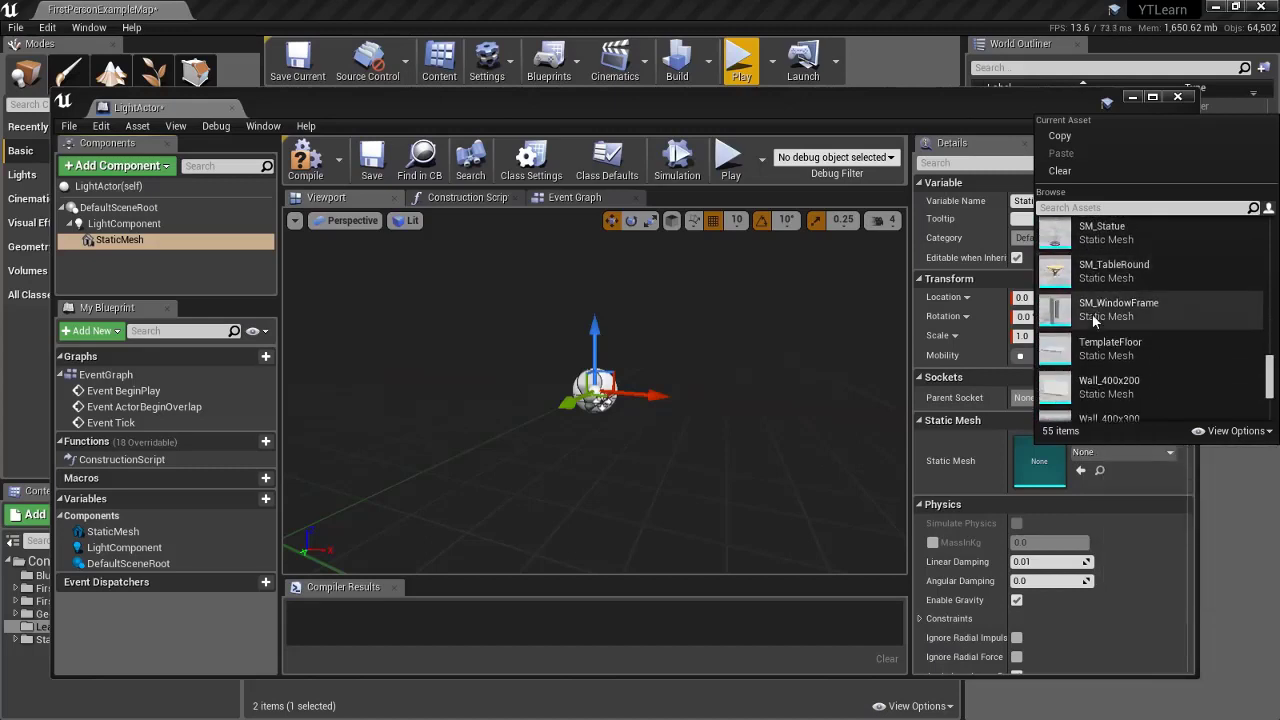
{"action": "scroll", "coordinate": [1093, 320], "scroll_direction": "up", "scroll_amount": 5}
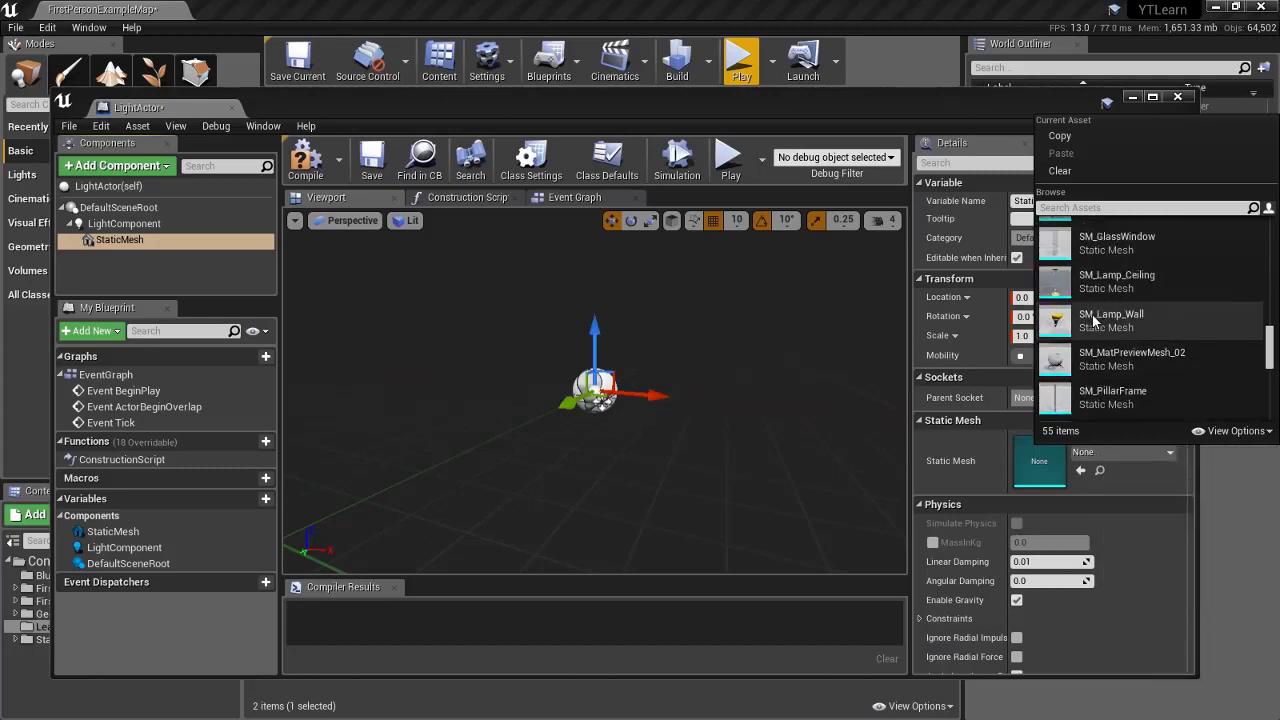
{"action": "scroll", "coordinate": [1095, 320], "scroll_direction": "up", "scroll_amount": 1}
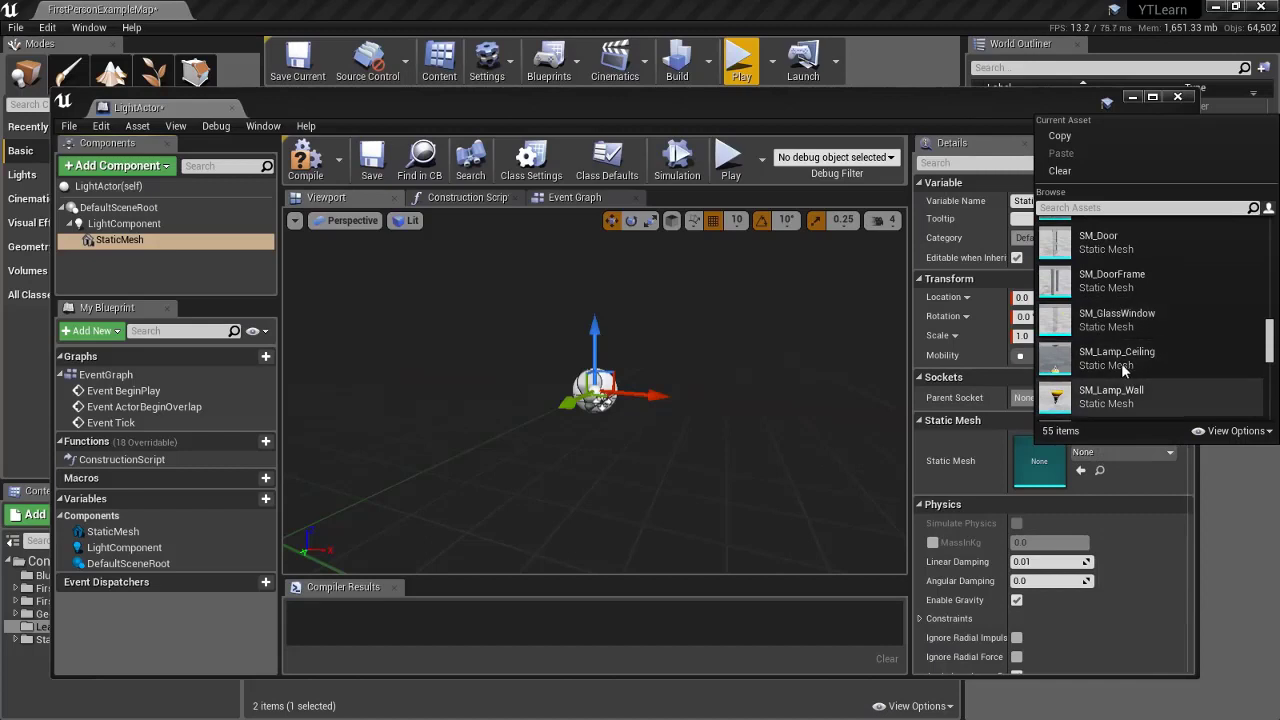
{"action": "left_click", "coordinate": [1116, 358]}
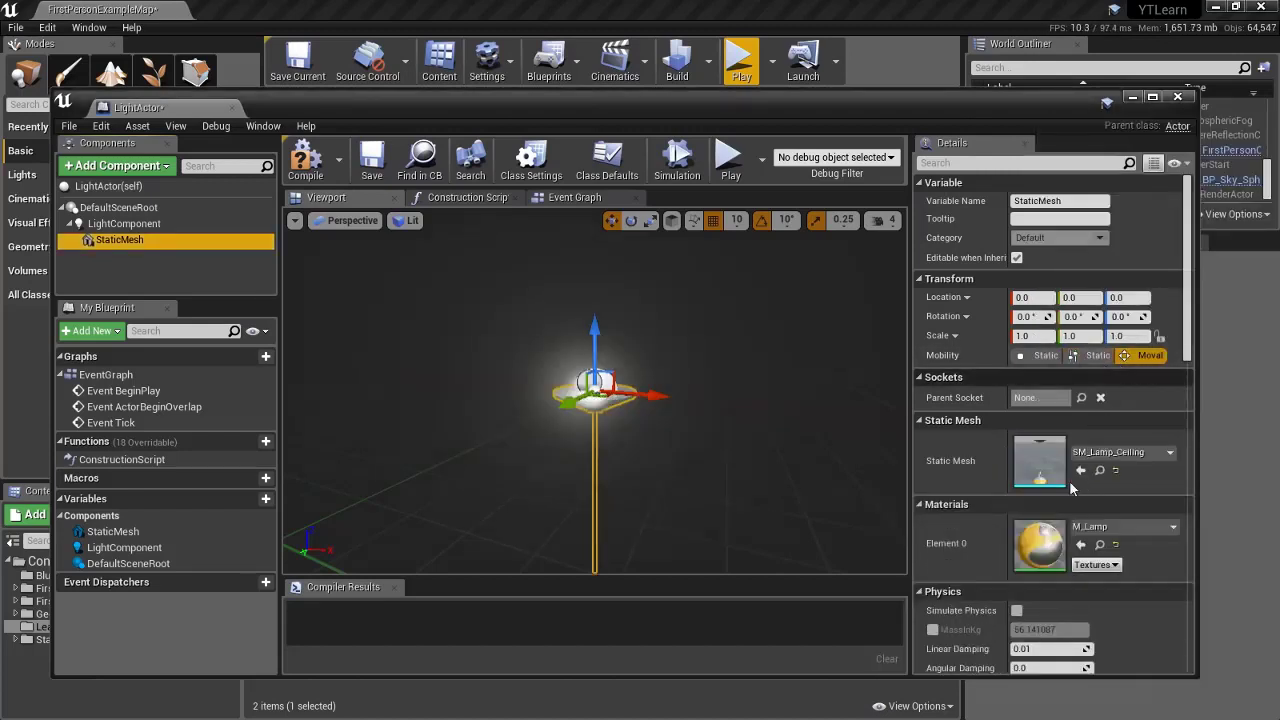
Step: Raise the ceiling lamp mesh along Z until its shade sits around the light source, and check the fit from below
{"action": "mouse_move", "coordinate": [637, 345]}
{"action": "right_mouse_down"}
{"action": "mouse_move", "coordinate": [602, 458]}
{"action": "mouse_move", "coordinate": [626, 328]}
{"action": "right_mouse_up"}
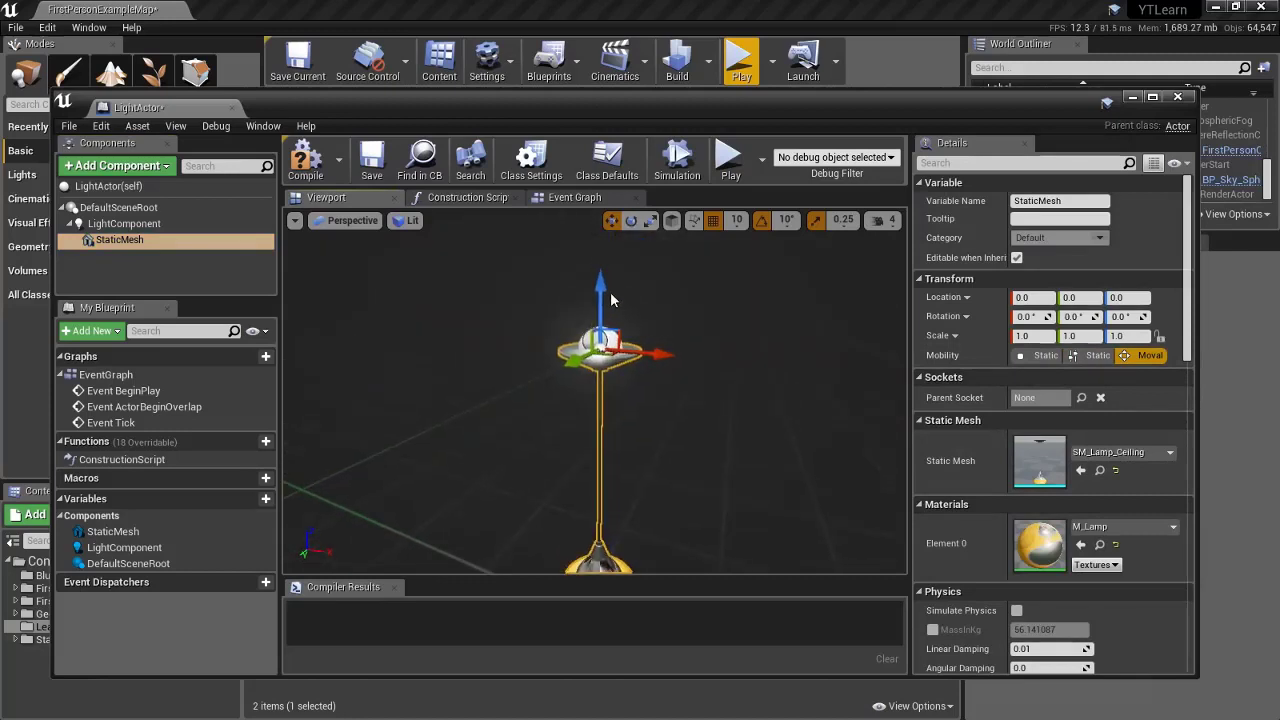
{"action": "left_click_drag", "start_coordinate": [600, 285], "coordinate": [629, 381]}
{"action": "right_click_drag", "start_coordinate": [629, 381], "coordinate": [640, 280]}
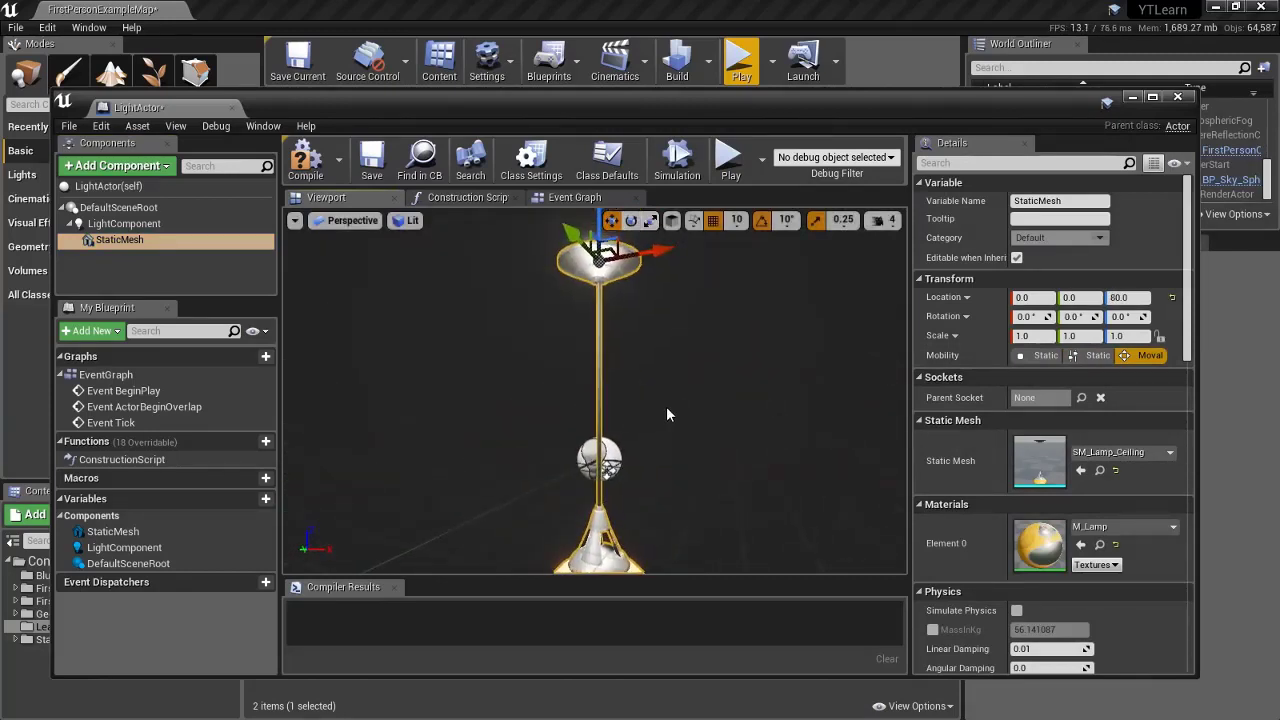
{"action": "left_click_drag", "start_coordinate": [666, 414], "coordinate": [666, 480]}
{"action": "left_click_drag", "start_coordinate": [607, 268], "coordinate": [595, 229]}
{"action": "right_click_drag", "start_coordinate": [682, 362], "coordinate": [632, 410]}
{"action": "left_click", "coordinate": [604, 459]}
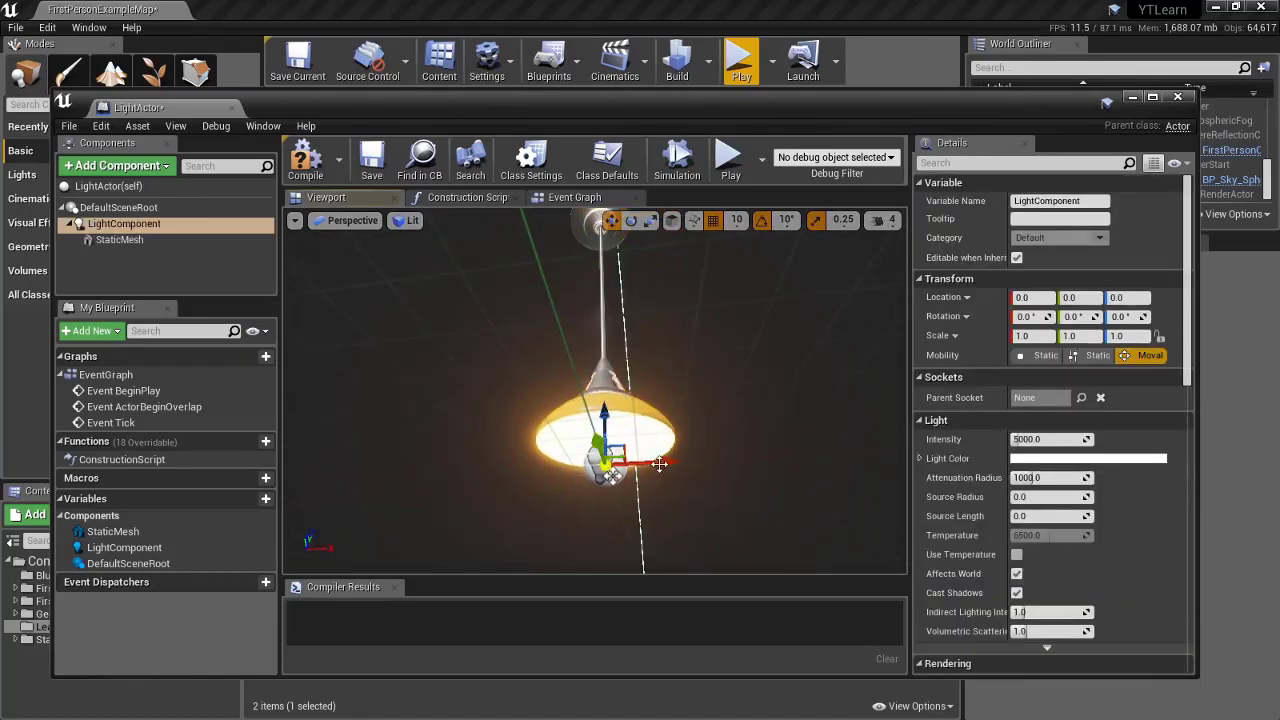
{"action": "left_click_drag", "start_coordinate": [691, 464], "coordinate": [670, 467]}
{"action": "right_click_drag", "start_coordinate": [604, 462], "coordinate": [610, 420]}
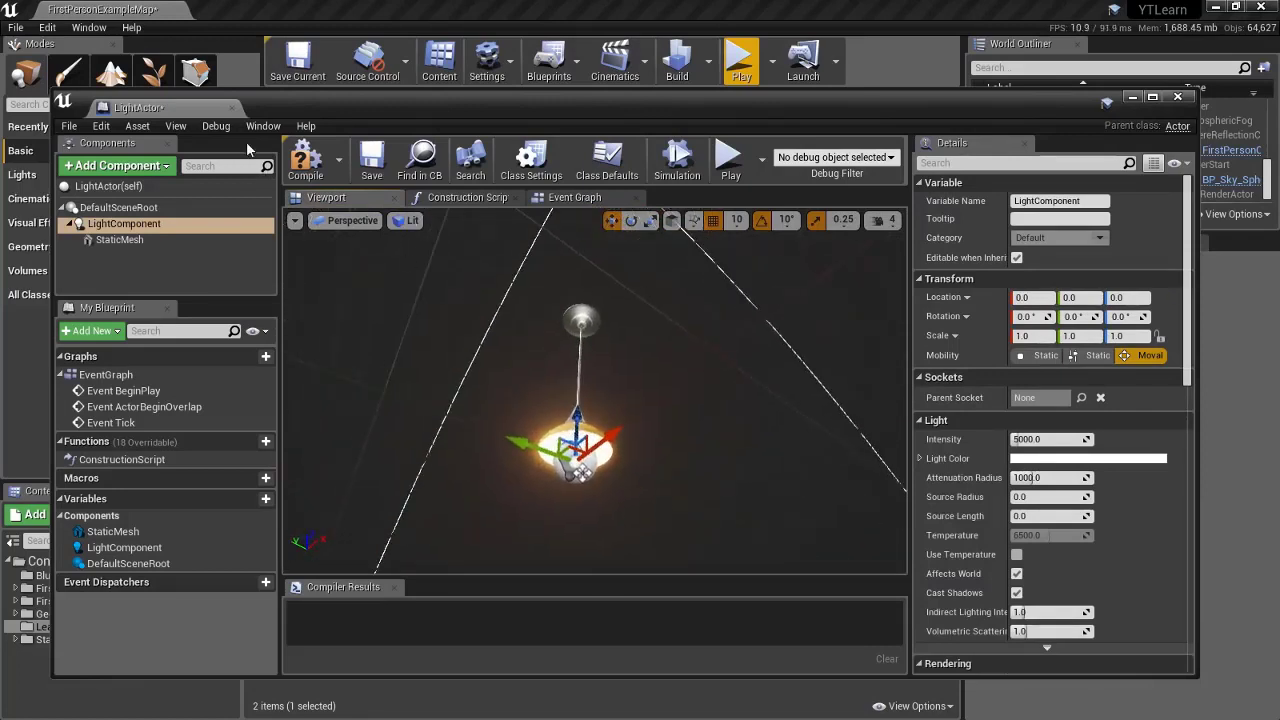
Step: Compile and save the LightActor blueprint, and close its editor
{"action": "left_click", "coordinate": [306, 162]}
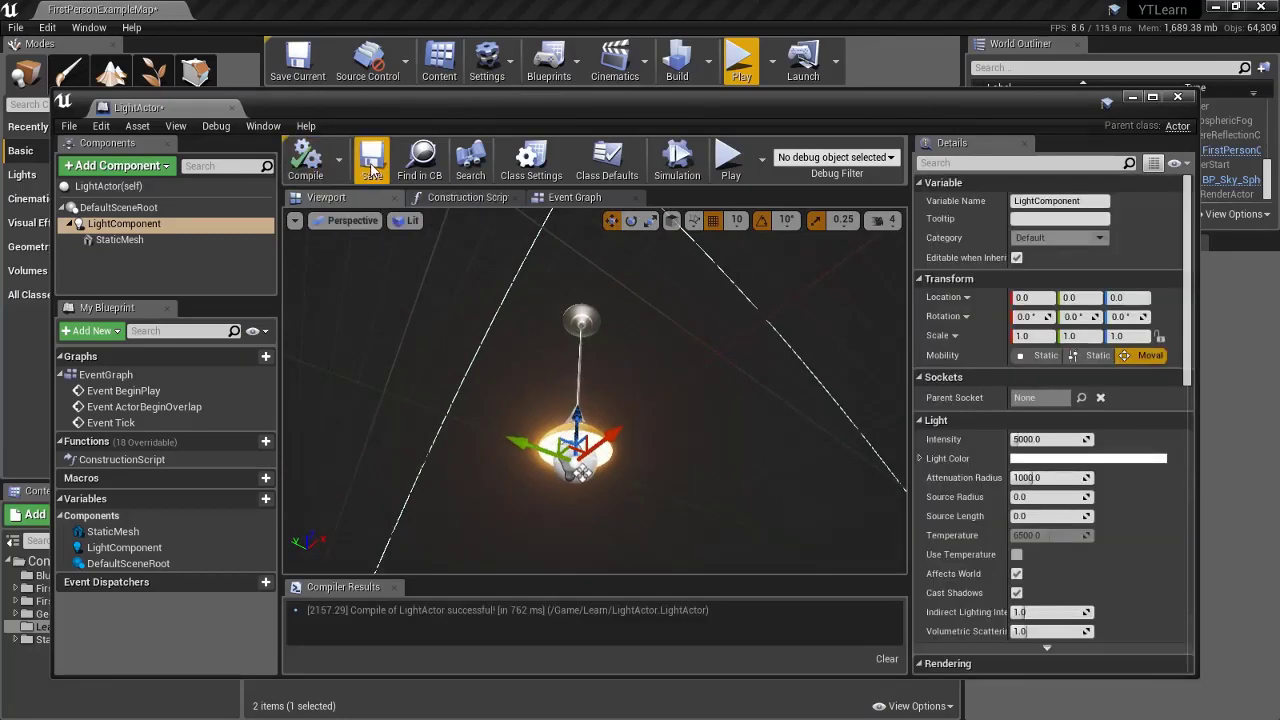
{"action": "left_click", "coordinate": [372, 168]}
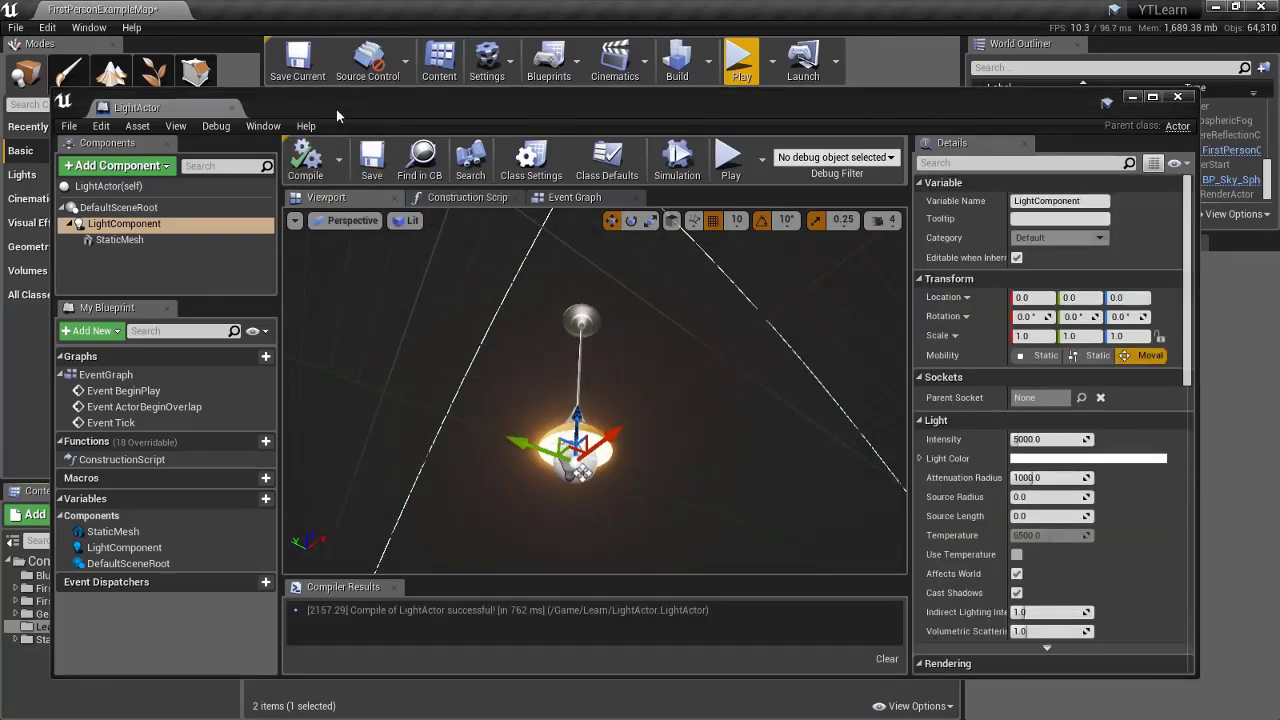
{"action": "left_click", "coordinate": [1176, 98]}
Step: Place a LightActor in the level beside the large dark block and raise it to Z 330
{"action": "left_click_drag", "start_coordinate": [268, 585], "coordinate": [618, 325]}
{"action": "right_click_drag", "start_coordinate": [679, 416], "coordinate": [699, 388]}
{"action": "key", "text": "w"}
{"action": "right_click_drag", "start_coordinate": [814, 372], "coordinate": [814, 372]}
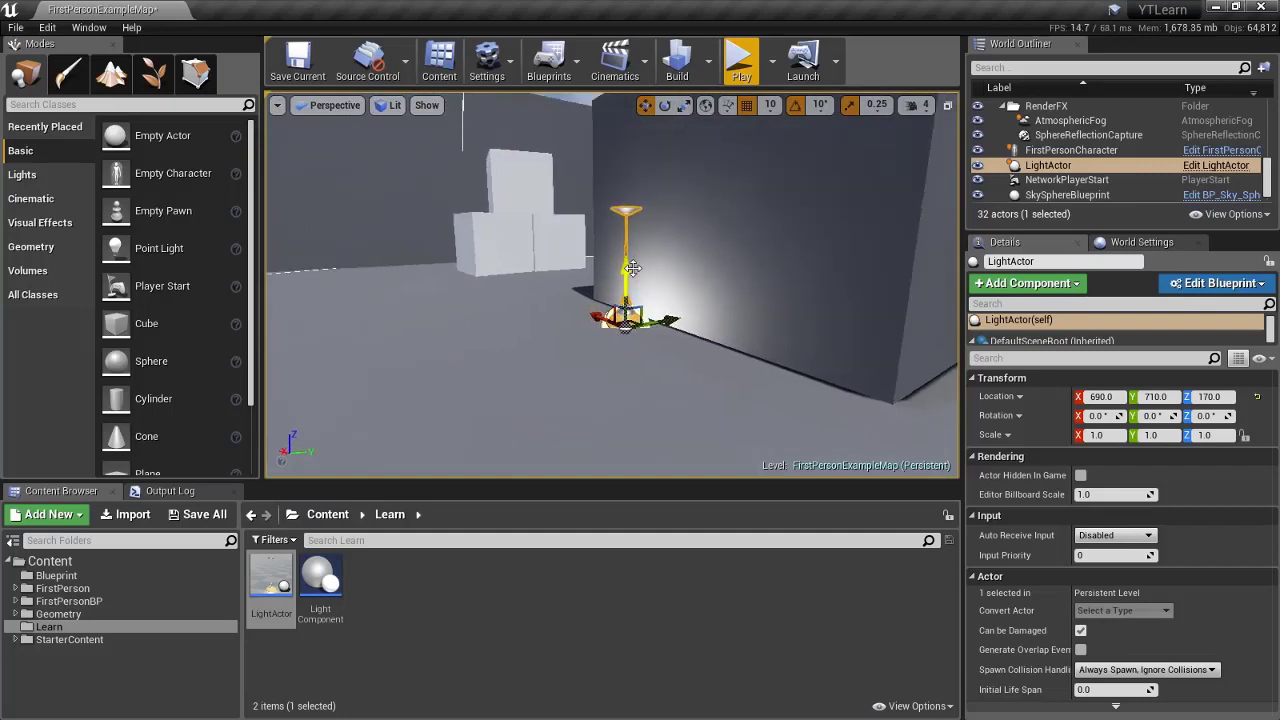
{"action": "left_click_drag", "start_coordinate": [640, 262], "coordinate": [652, 128]}
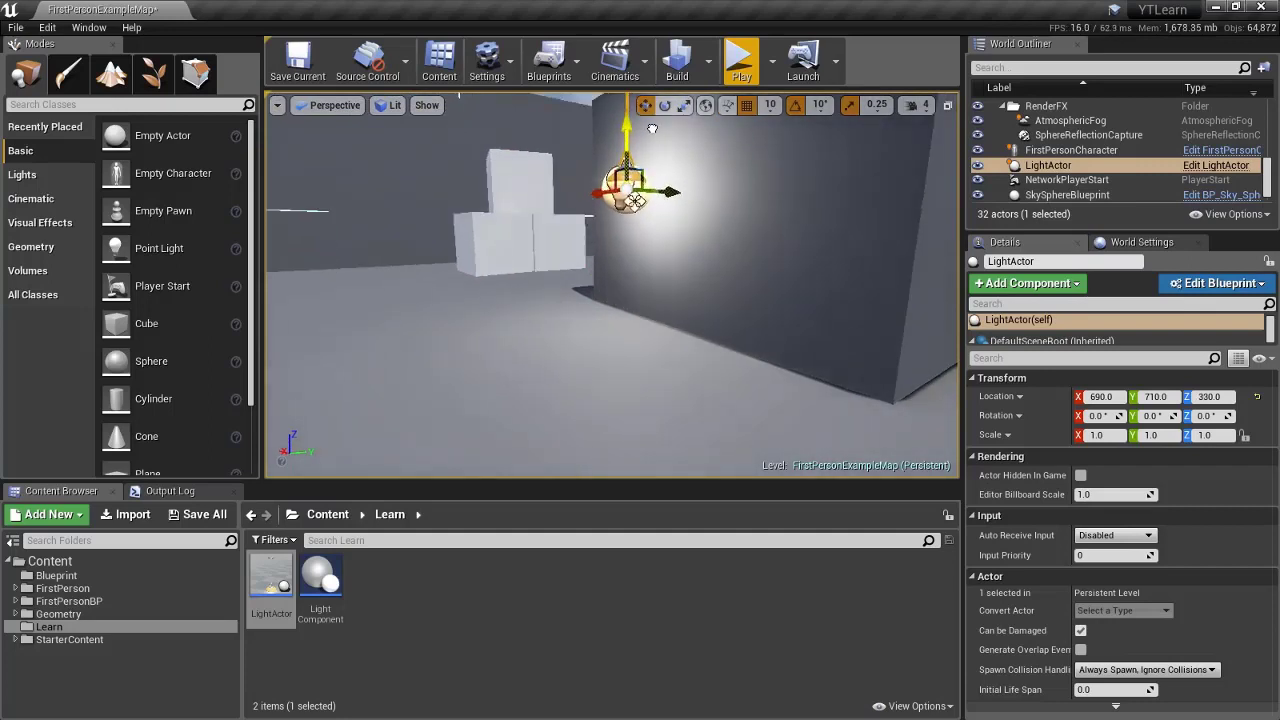
Step: Play-test the level, walk around the LightActor beside the dark block to inspect its lamp and light from several distances, and end the test
{"action": "left_click", "coordinate": [737, 58]}
{"action": "key", "text": "w"}
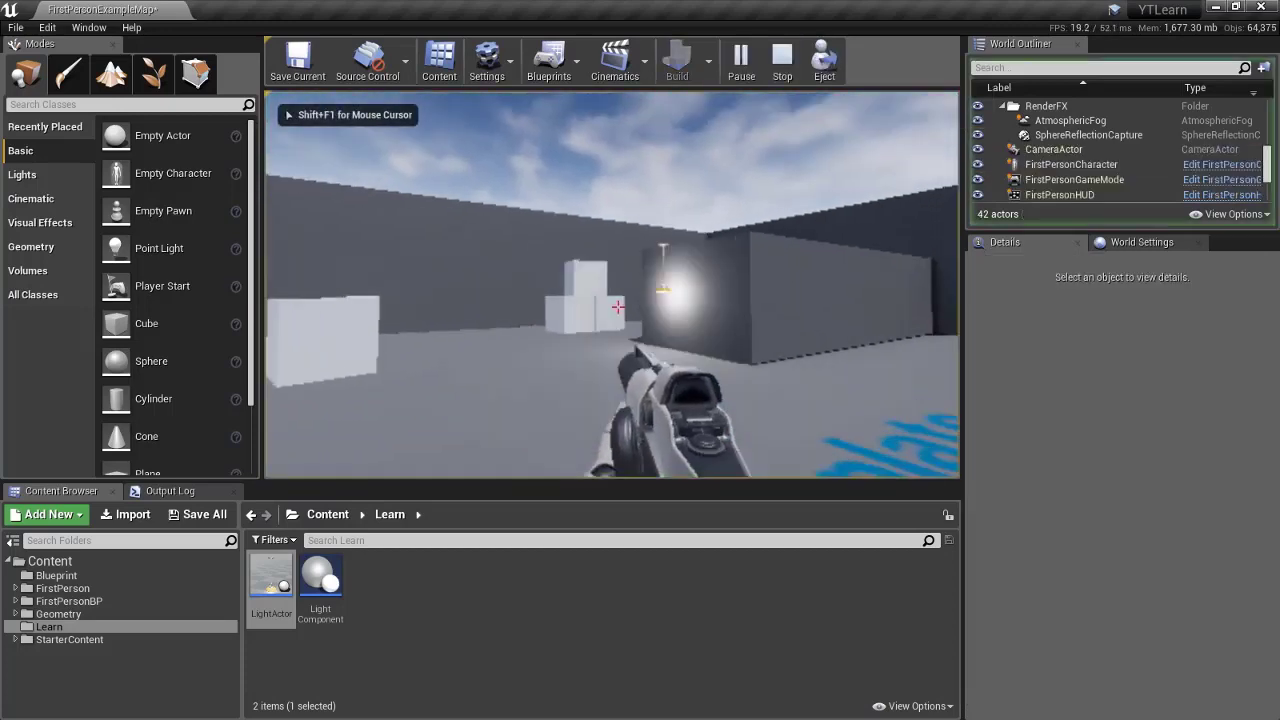
{"action": "key", "text": "w"}
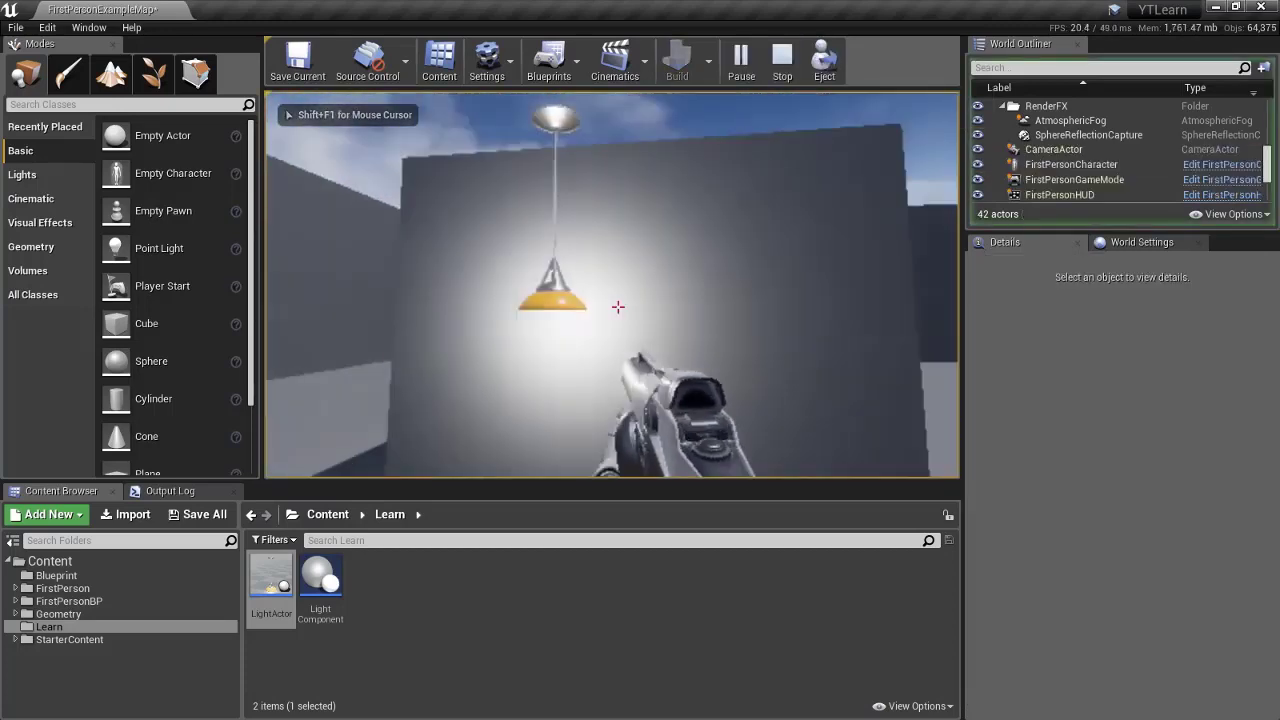
{"action": "key", "text": "s"}
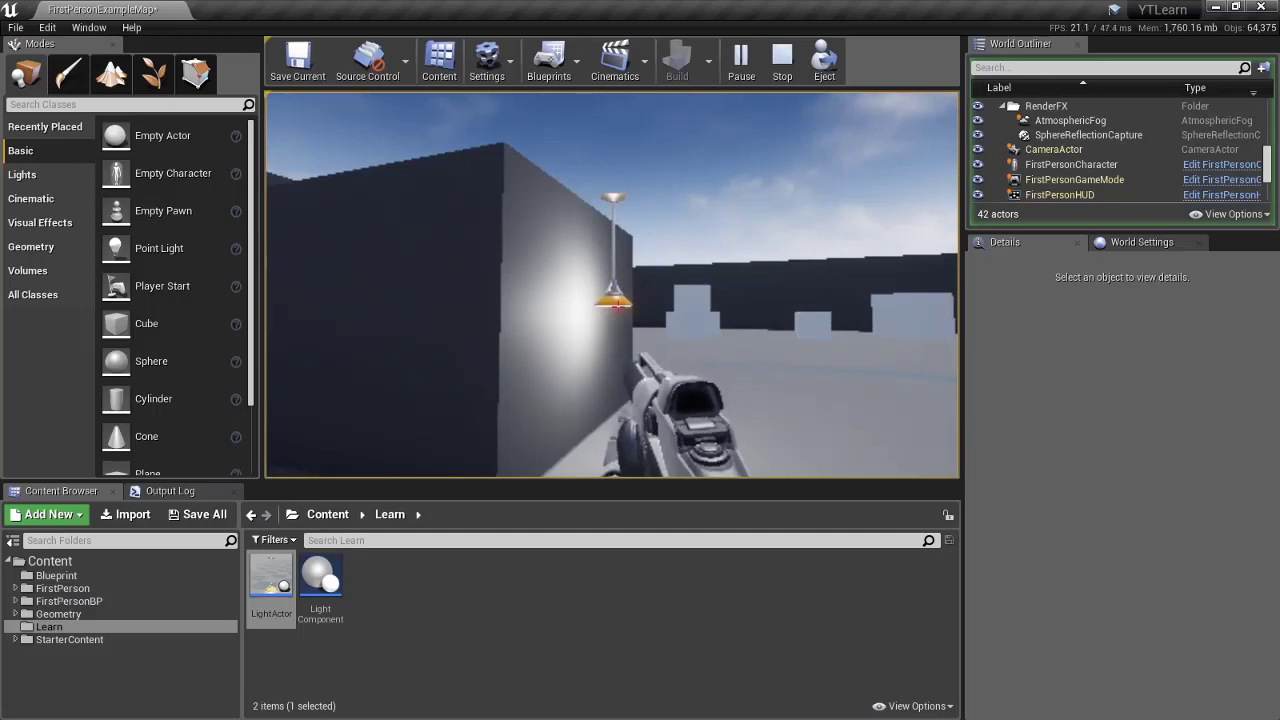
{"action": "key", "text": "w"}
{"action": "key", "text": "d"}
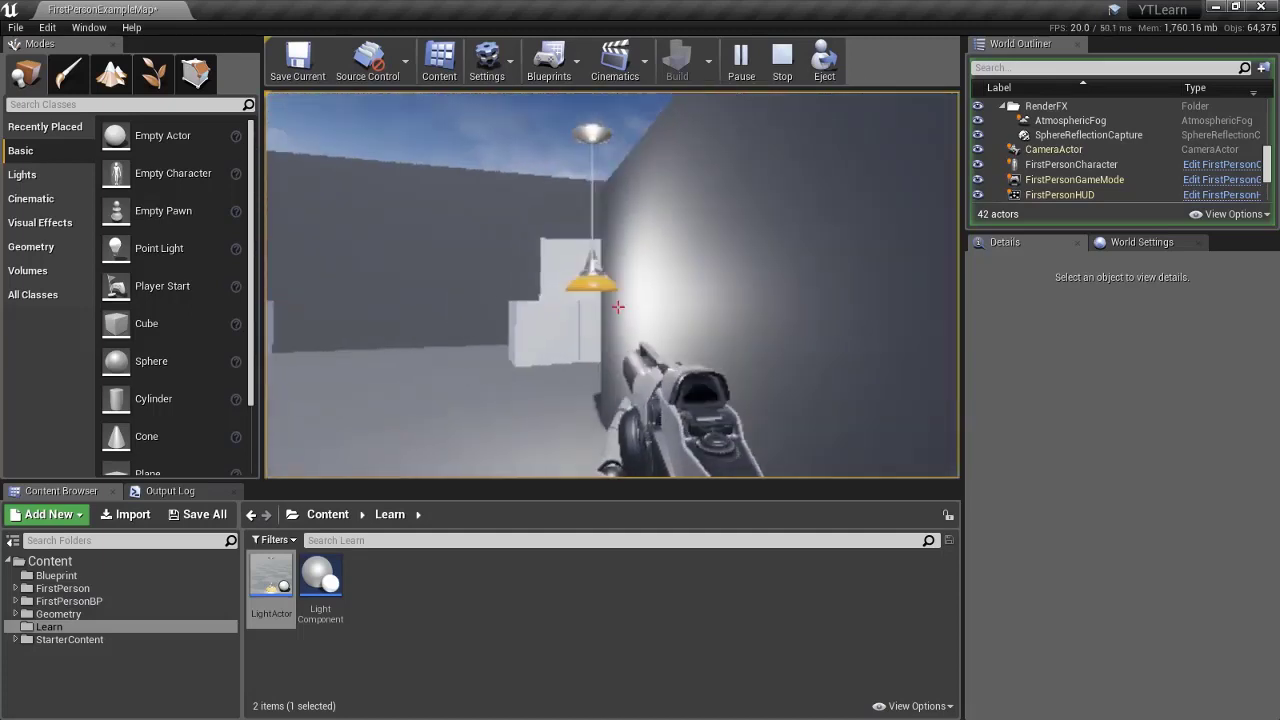
{"action": "key", "text": "s"}
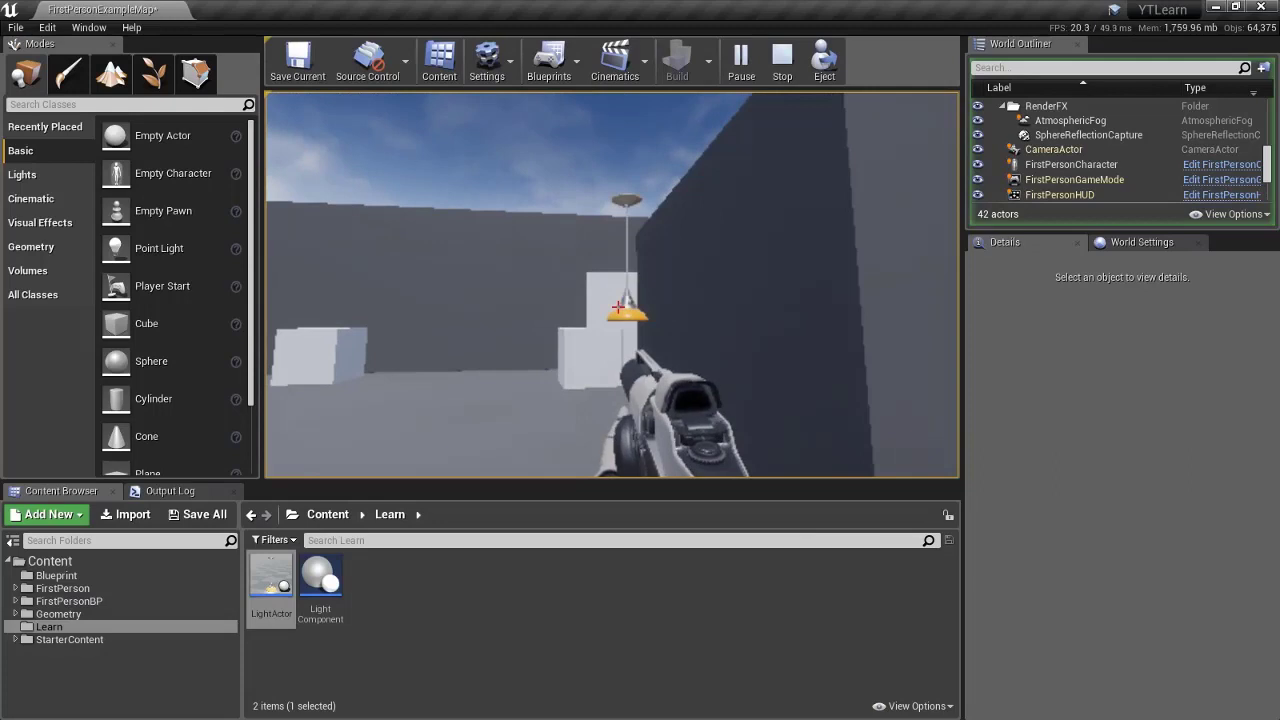
{"action": "key", "text": "s"}
{"action": "key", "text": "s"}
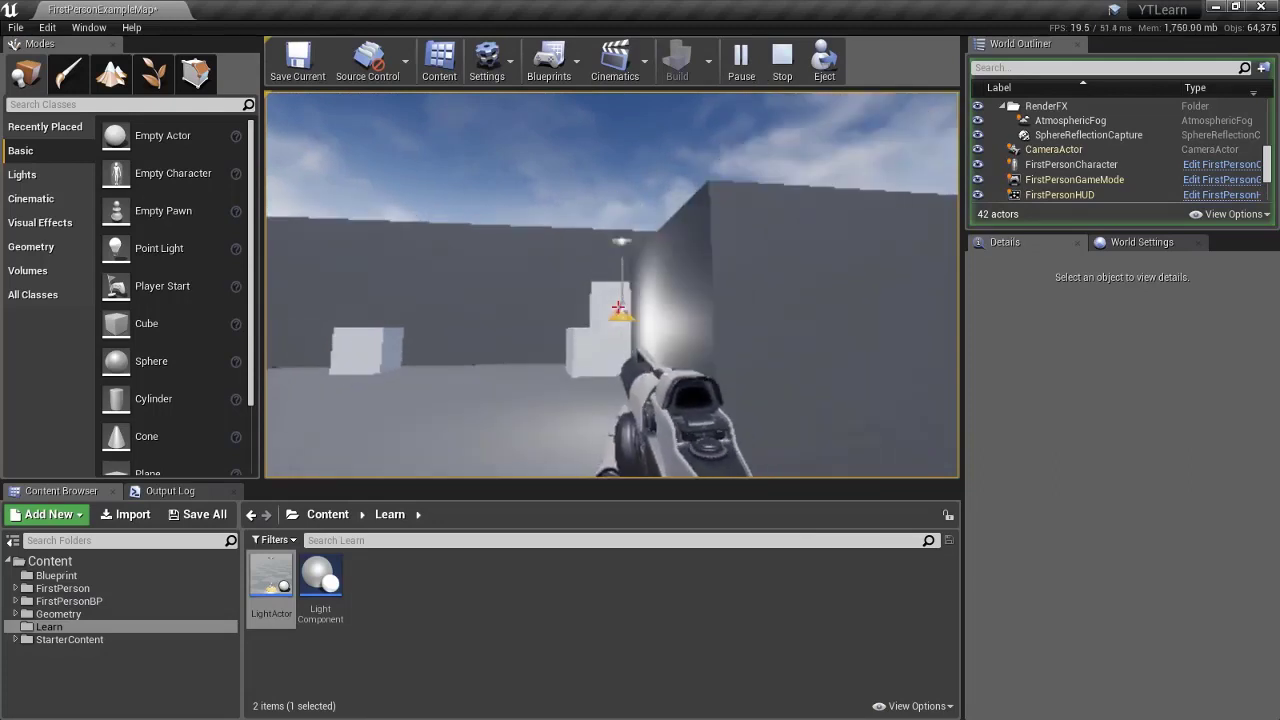
{"action": "key", "text": "w"}
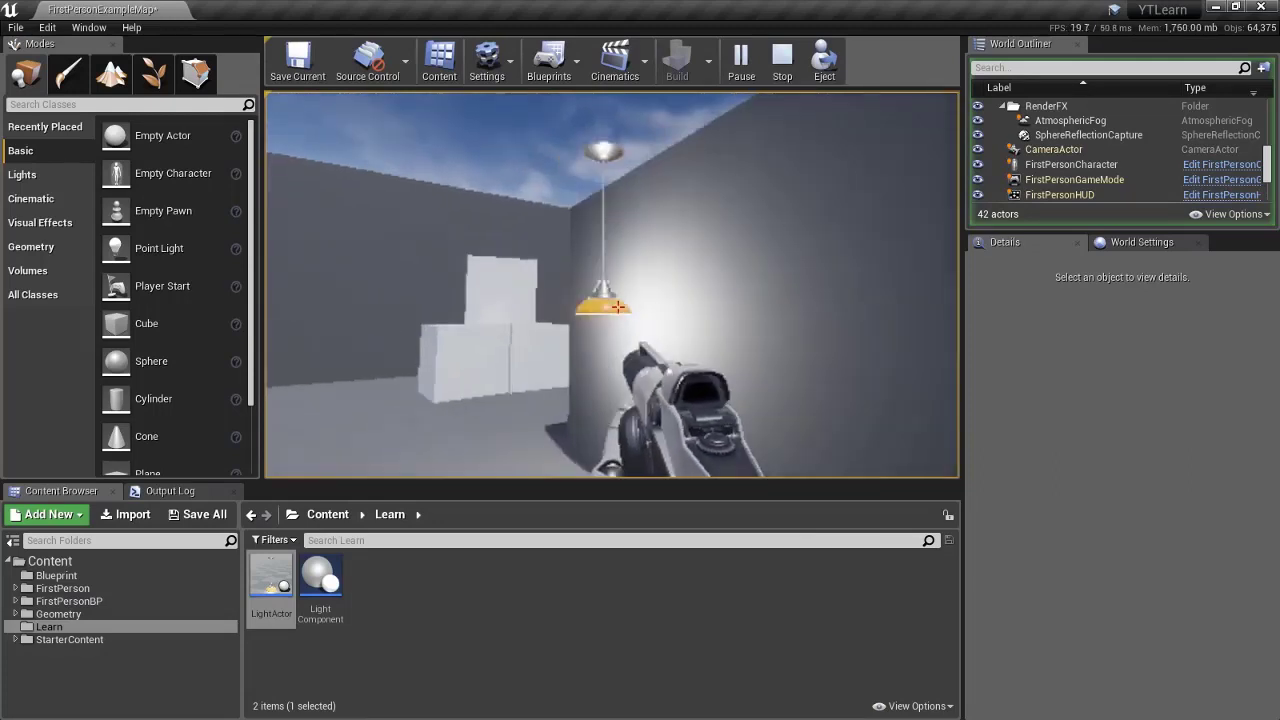
{"action": "key", "text": "s"}
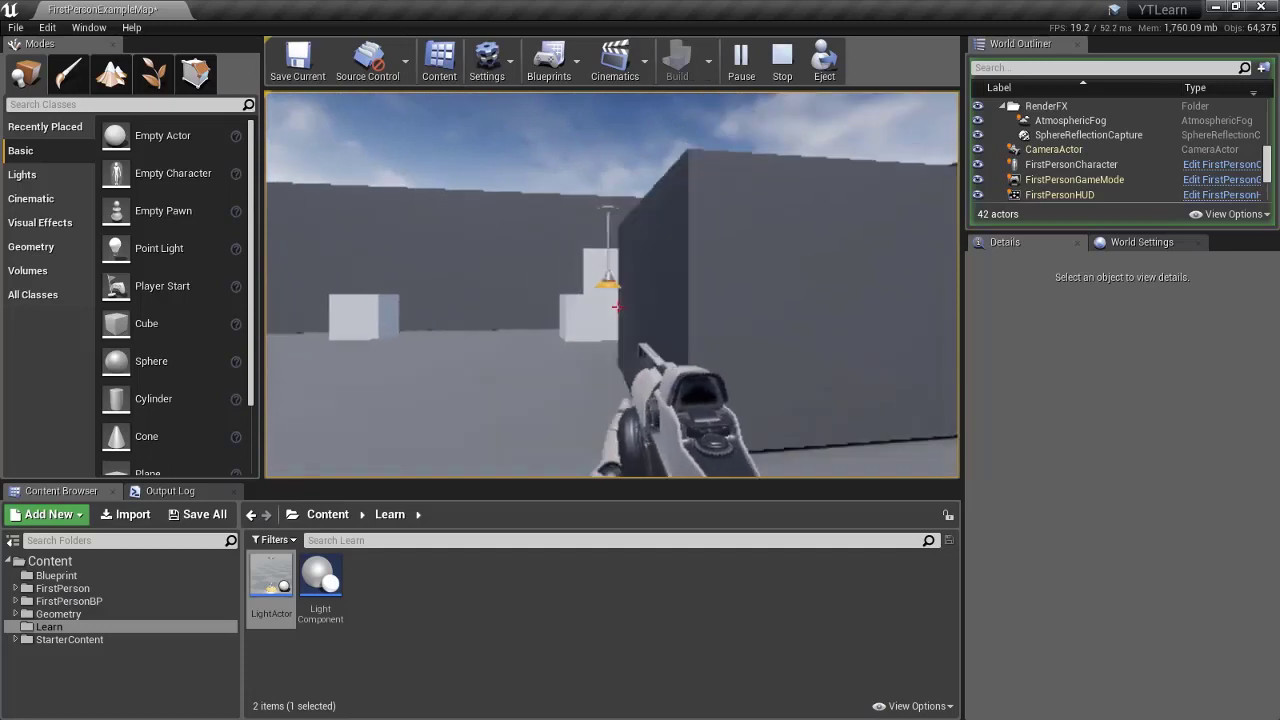
{"action": "key", "text": "Escape"}
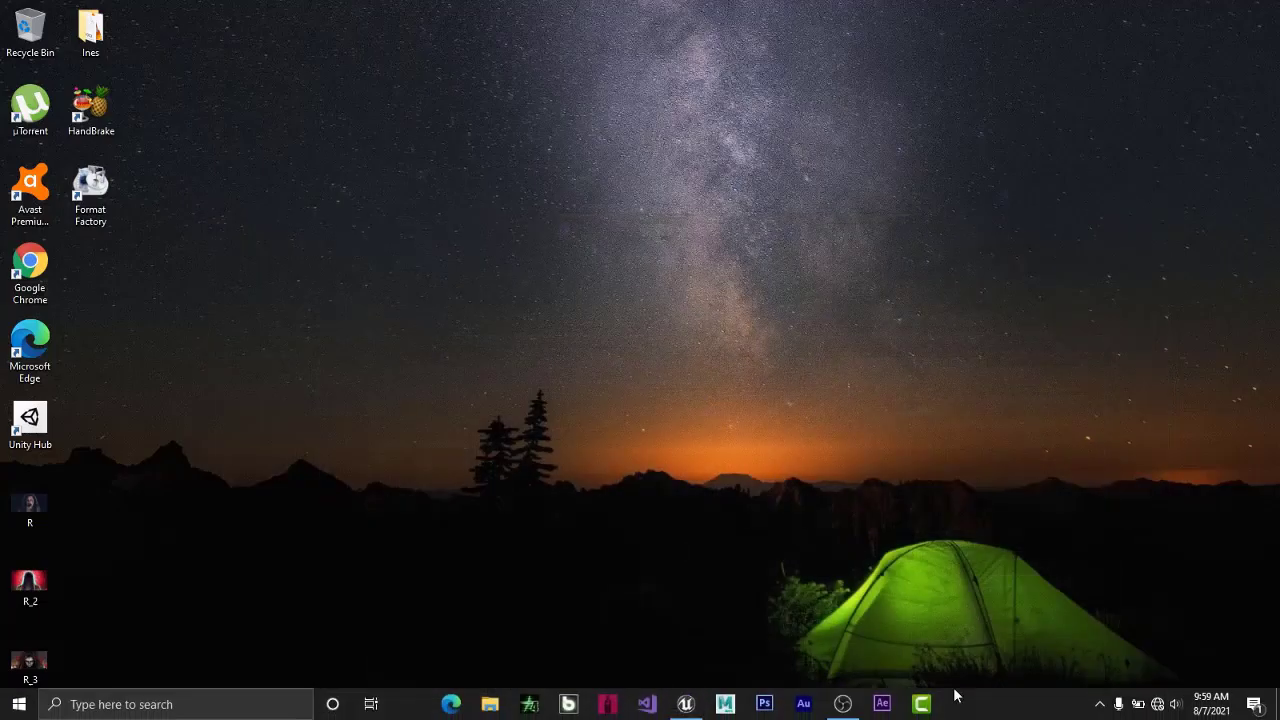
{"action": "left_click", "coordinate": [843, 704]}
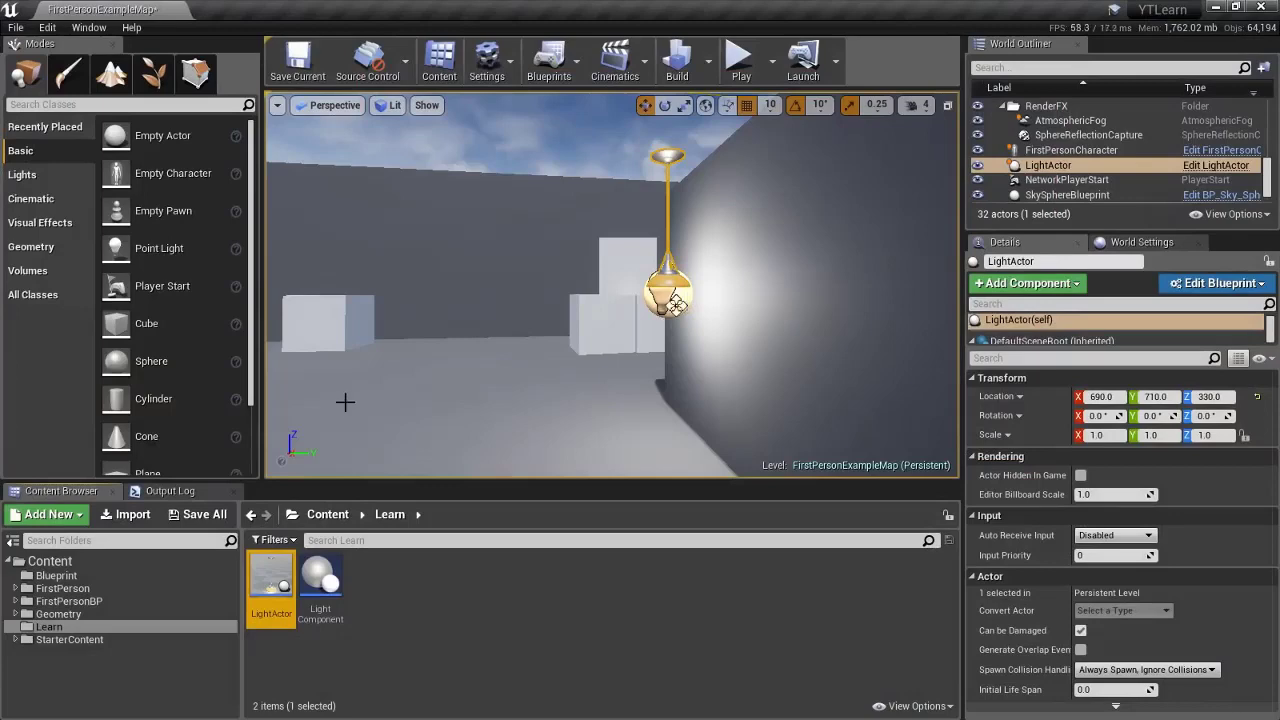
{"action": "right_click_drag", "start_coordinate": [440, 322], "coordinate": [476, 278]}
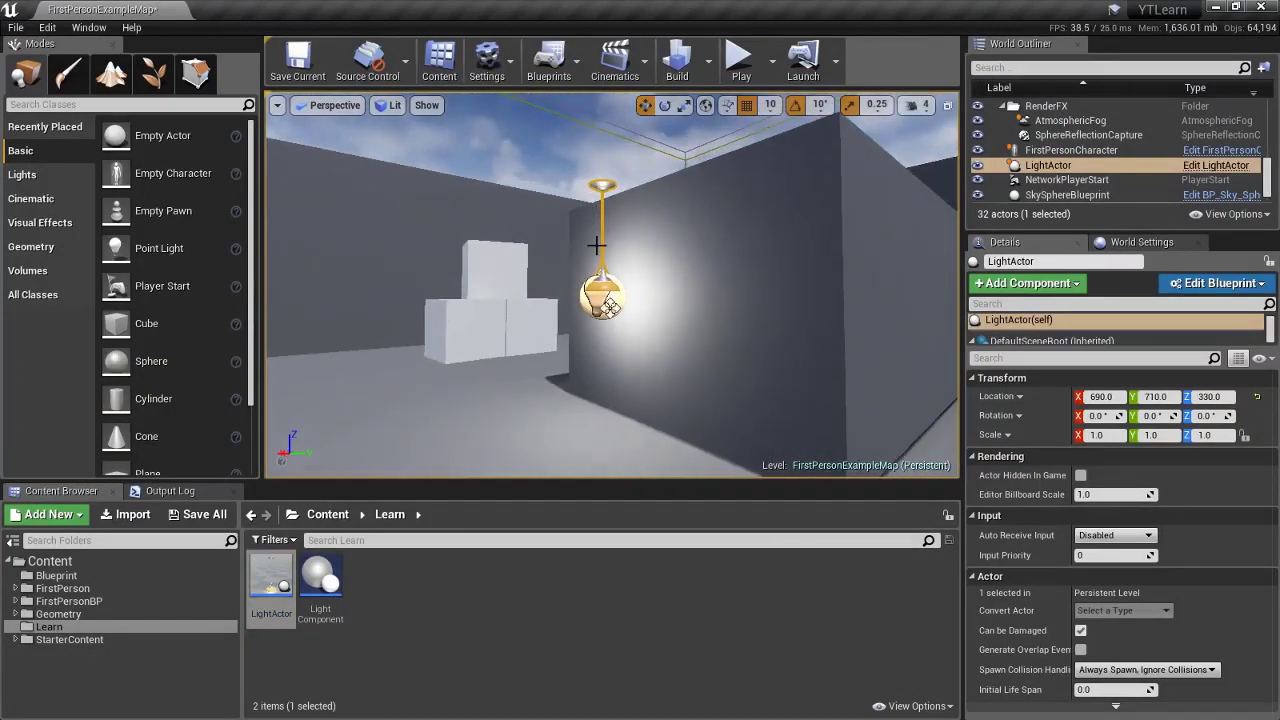
{"action": "right_click_drag", "start_coordinate": [509, 271], "coordinate": [578, 232]}
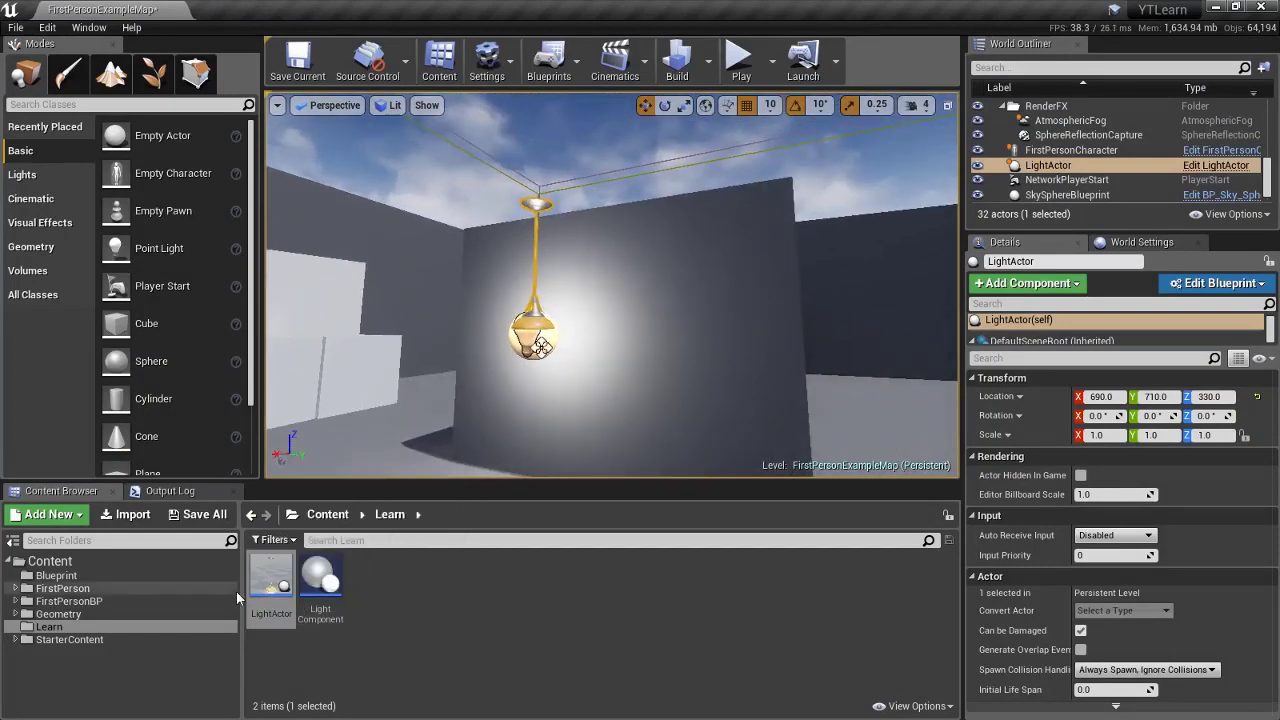
Step: Open the LightActor blueprint in its 3D view and add a Box Collision component
{"action": "double_click", "coordinate": [272, 586]}
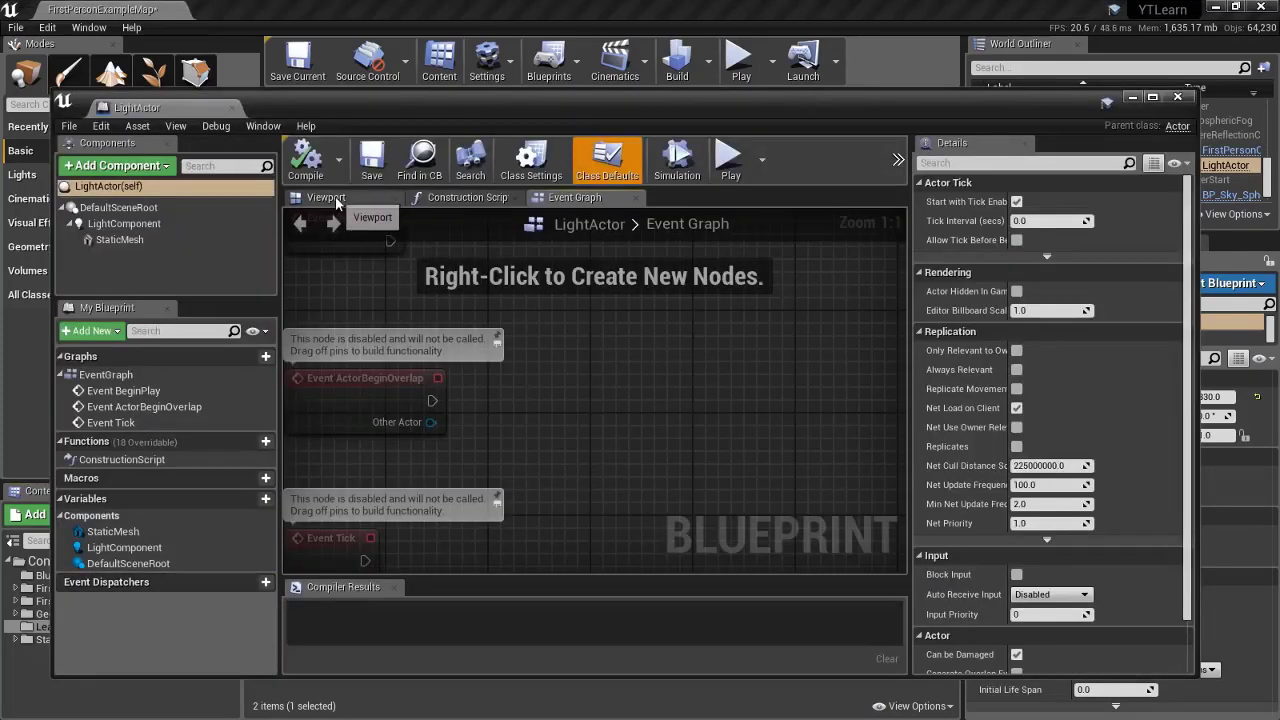
{"action": "left_click", "coordinate": [335, 196]}
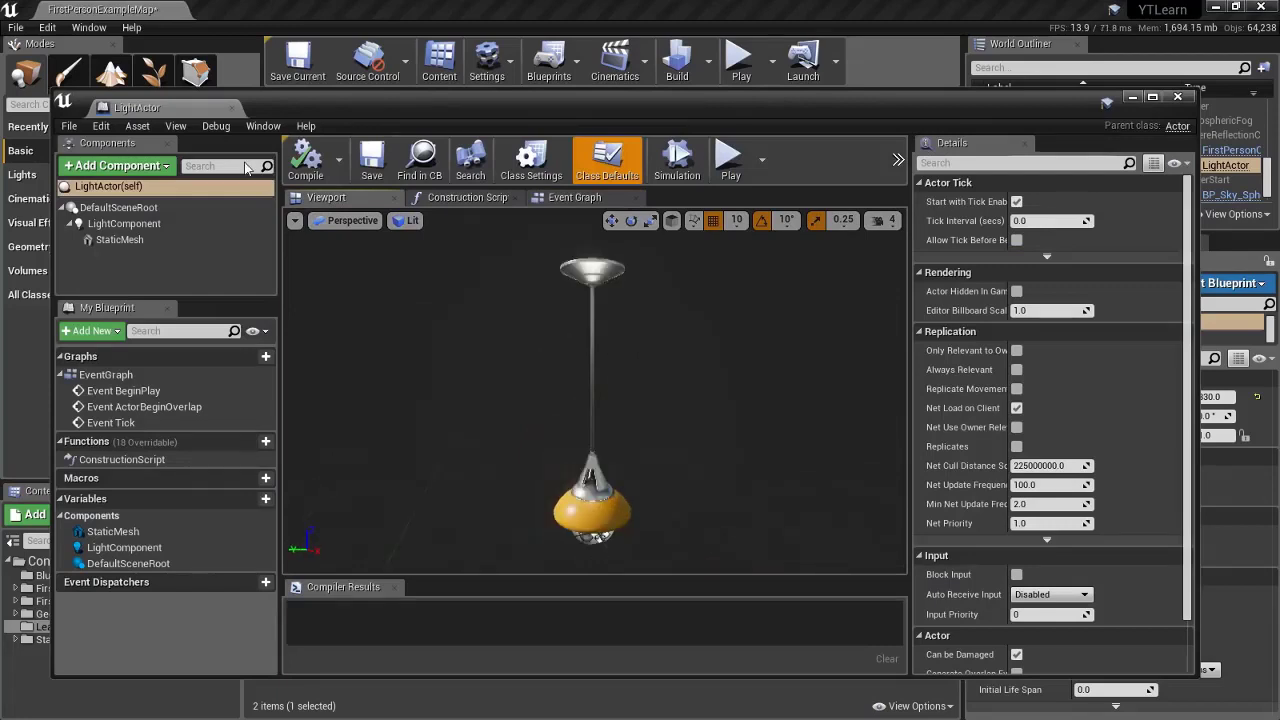
{"action": "left_click", "coordinate": [115, 165]}
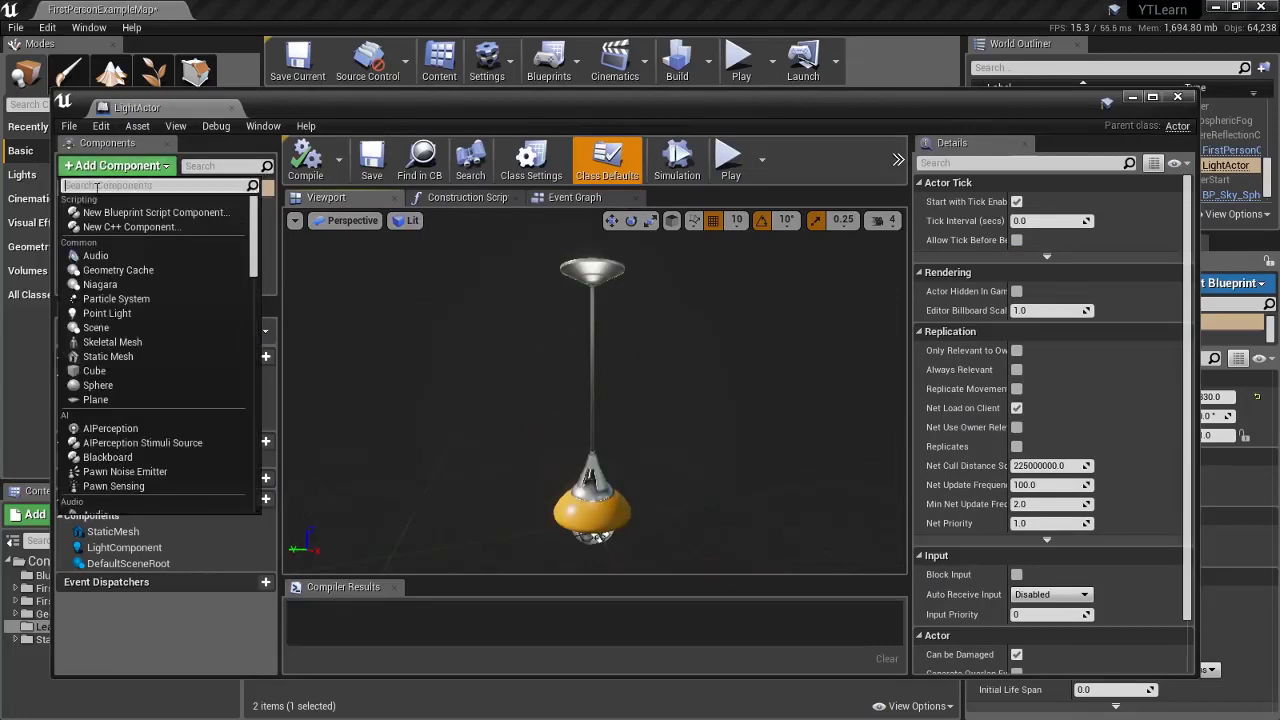
{"action": "type", "text": "bo"}
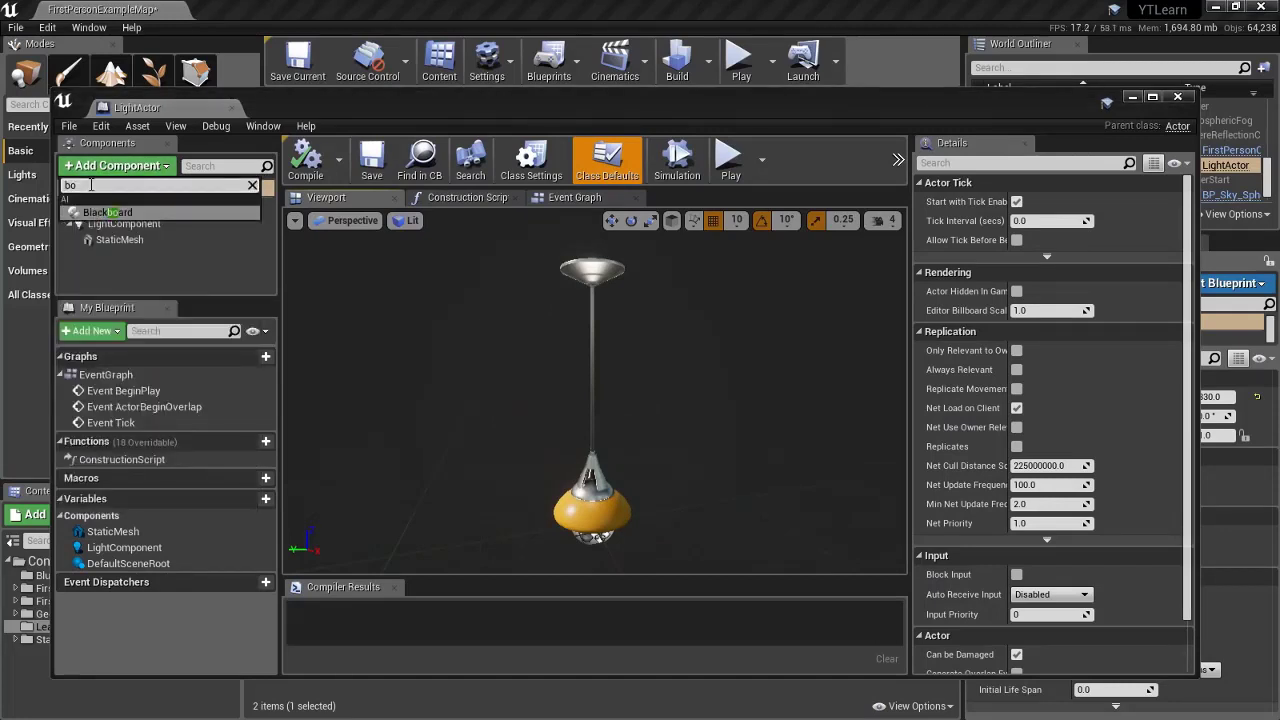
{"action": "type", "text": "x"}
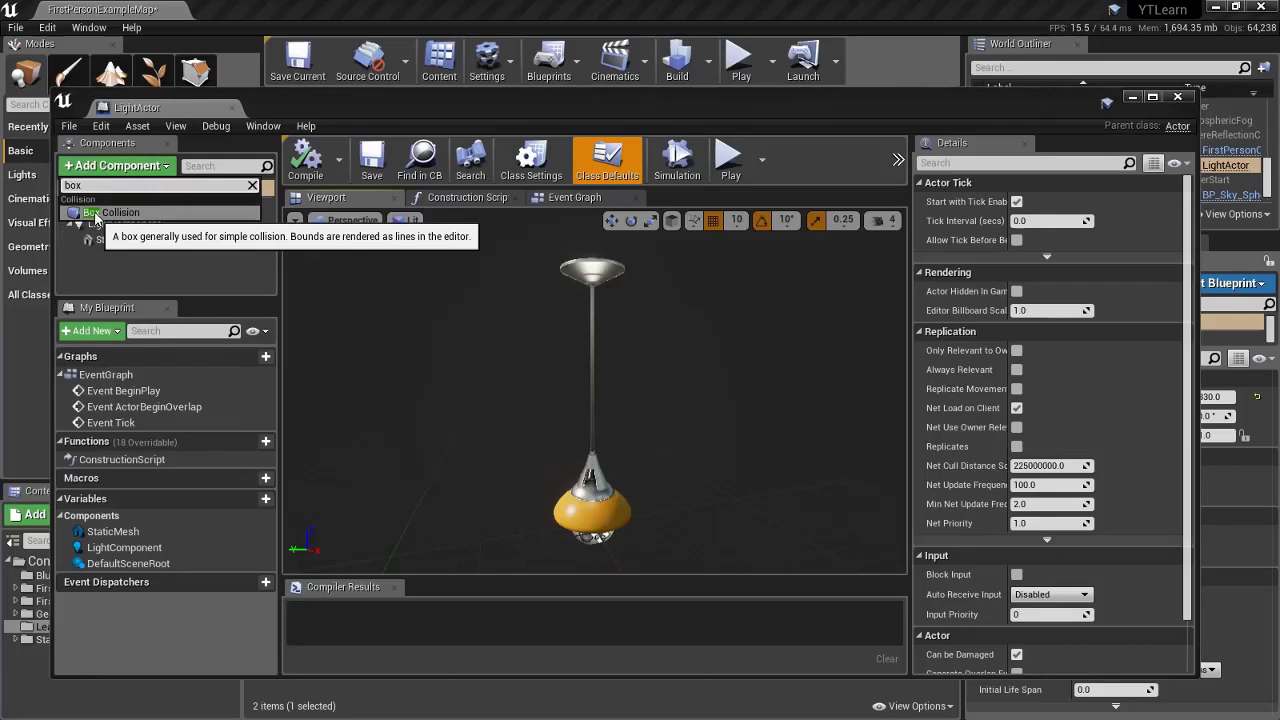
{"action": "left_click", "coordinate": [96, 213]}
{"action": "left_click", "coordinate": [82, 256]}
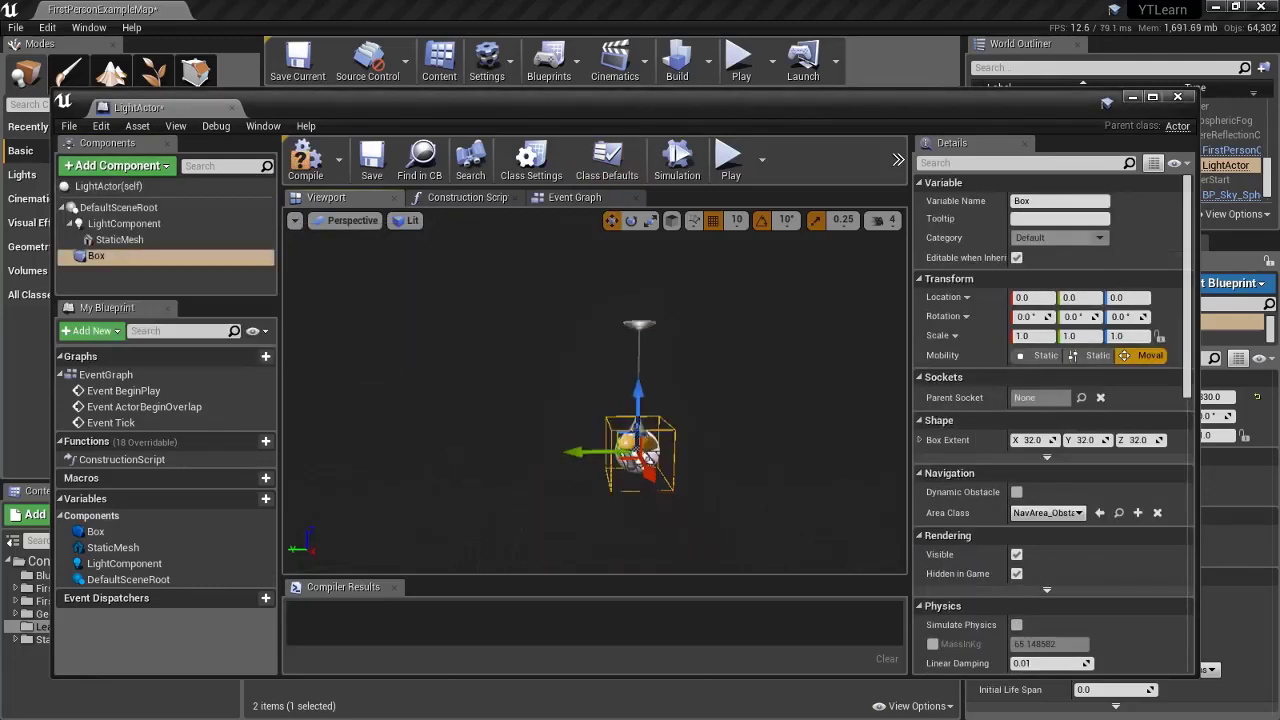
Step: Scale the Box collision component uniformly to 3.75 around the lamp
{"action": "right_click_drag", "start_coordinate": [750, 407], "coordinate": [760, 409]}
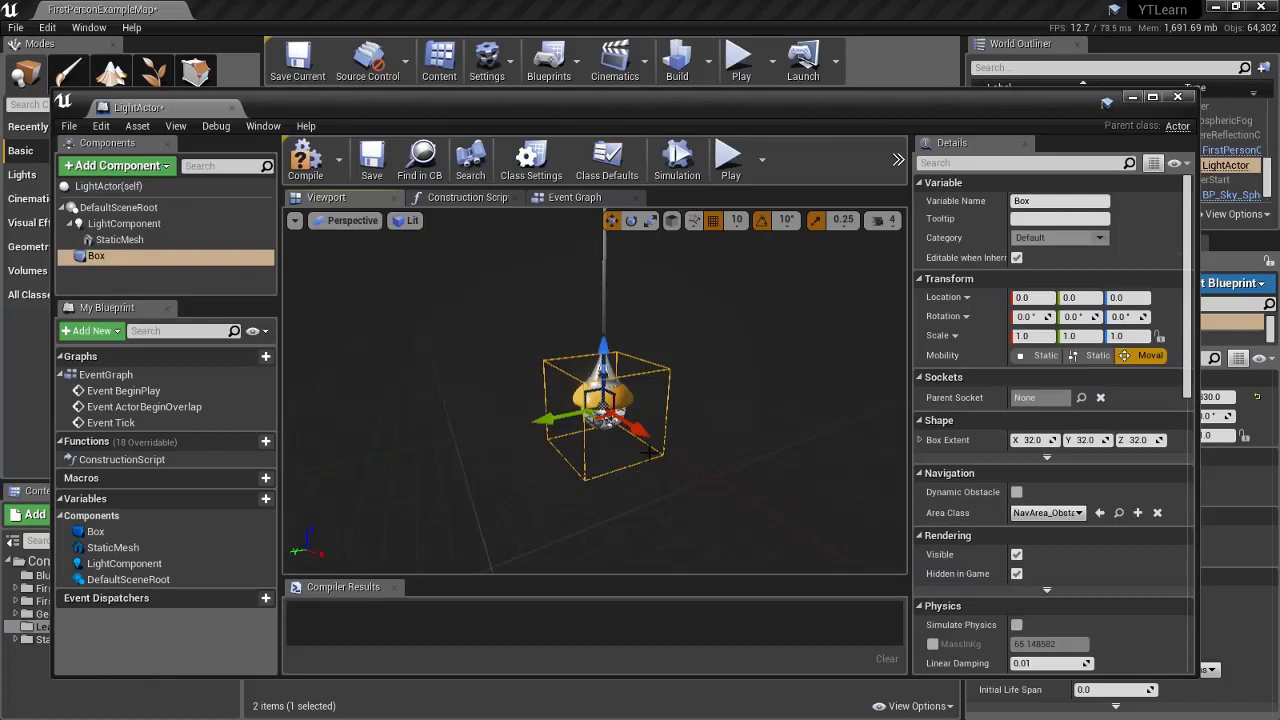
{"action": "mouse_move", "coordinate": [673, 407]}
{"action": "left_mouse_down"}
{"action": "mouse_move", "coordinate": [634, 420]}
{"action": "mouse_move", "coordinate": [648, 403]}
{"action": "left_mouse_up"}
{"action": "key", "text": "r"}
Step: Move the Box collision below the lamp to Y 30 and Z -80, checking its placement from another angle
{"action": "key", "text": "w"}
{"action": "right_click_drag", "start_coordinate": [623, 400], "coordinate": [623, 400]}
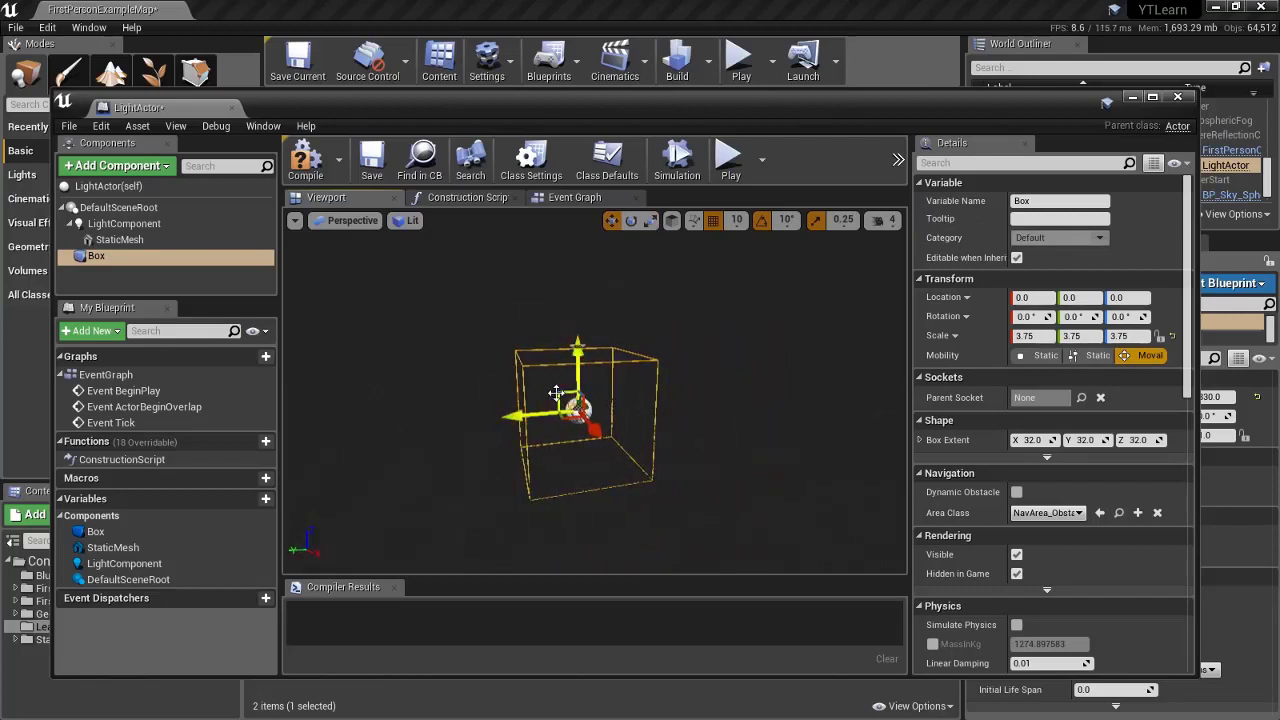
{"action": "left_click_drag", "start_coordinate": [556, 393], "coordinate": [545, 433]}
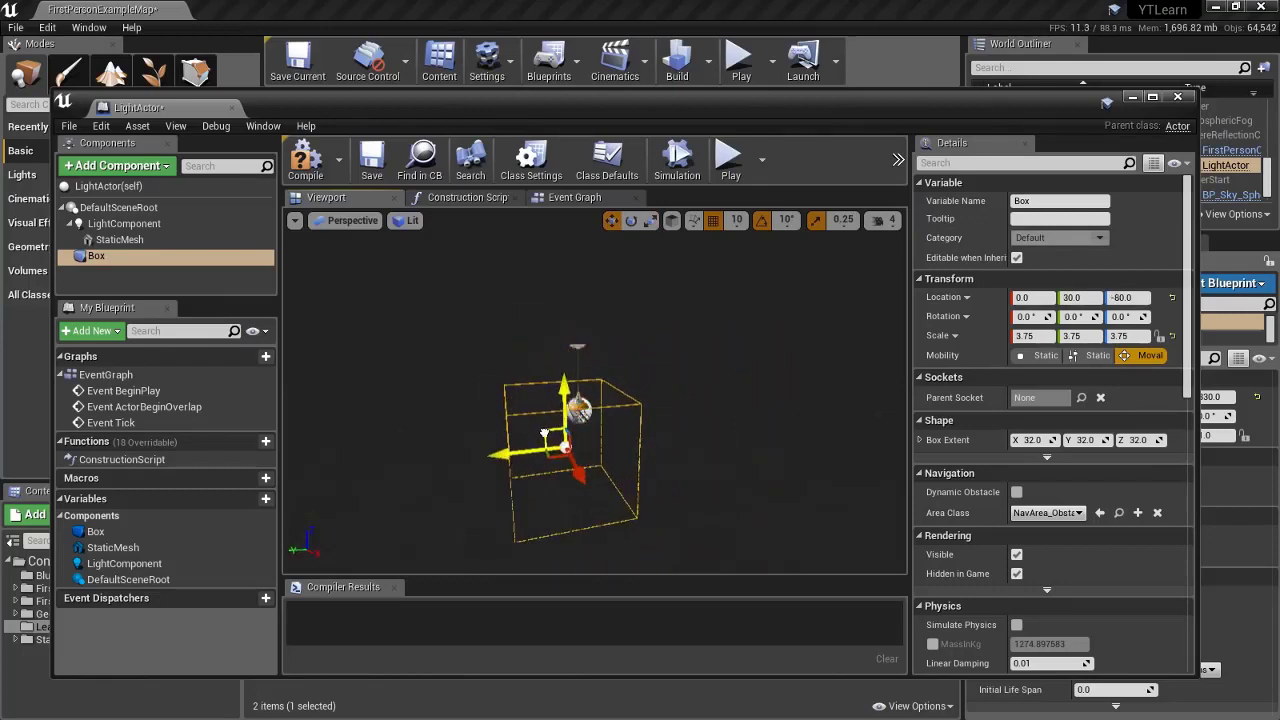
{"action": "right_click_drag", "start_coordinate": [585, 434], "coordinate": [585, 434]}
{"action": "left_click_drag", "start_coordinate": [545, 445], "coordinate": [545, 445], "text": "alt"}
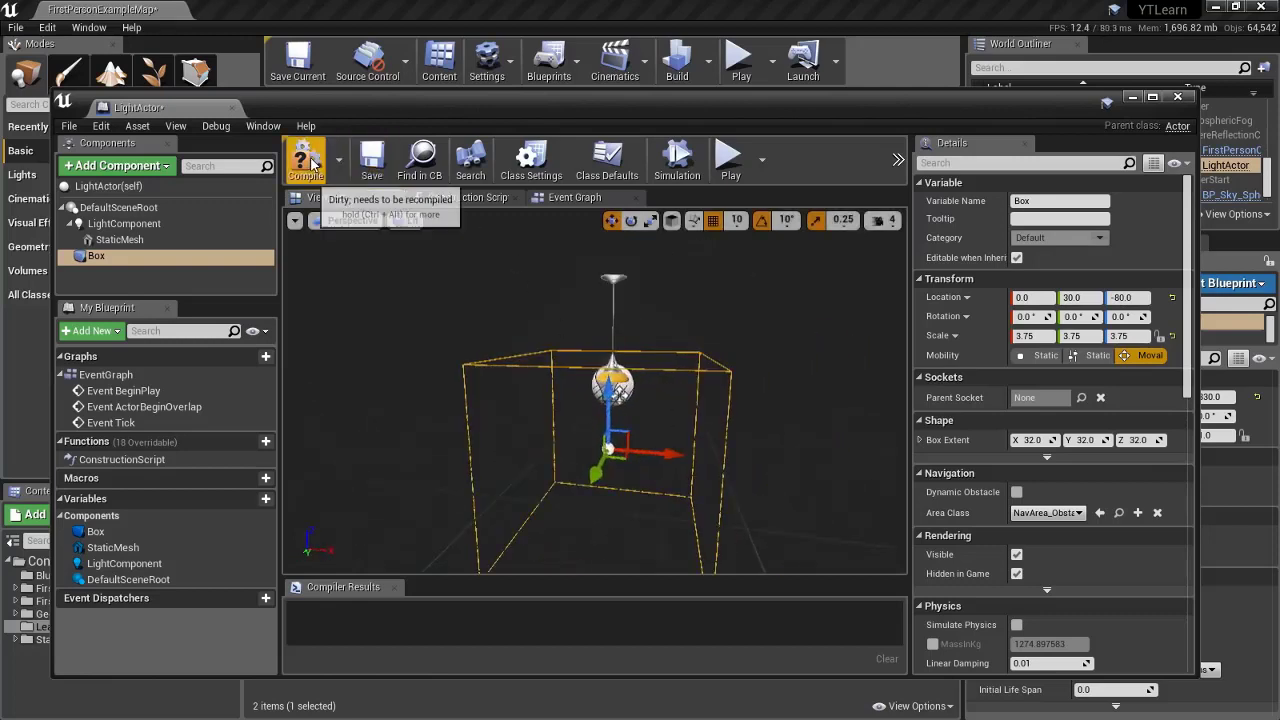